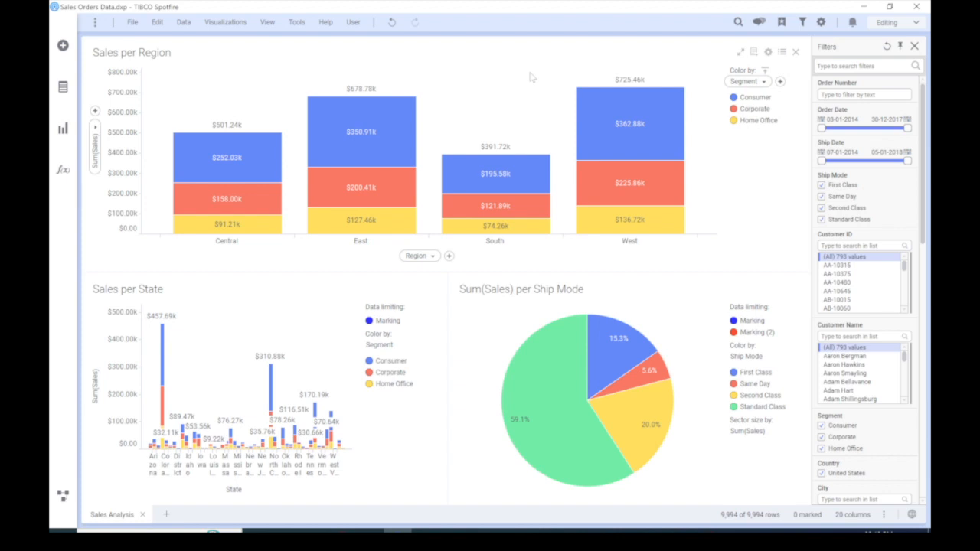
Add a new page with a line chart of sales over order date, grouped by year, quarter and month
click(166, 515)
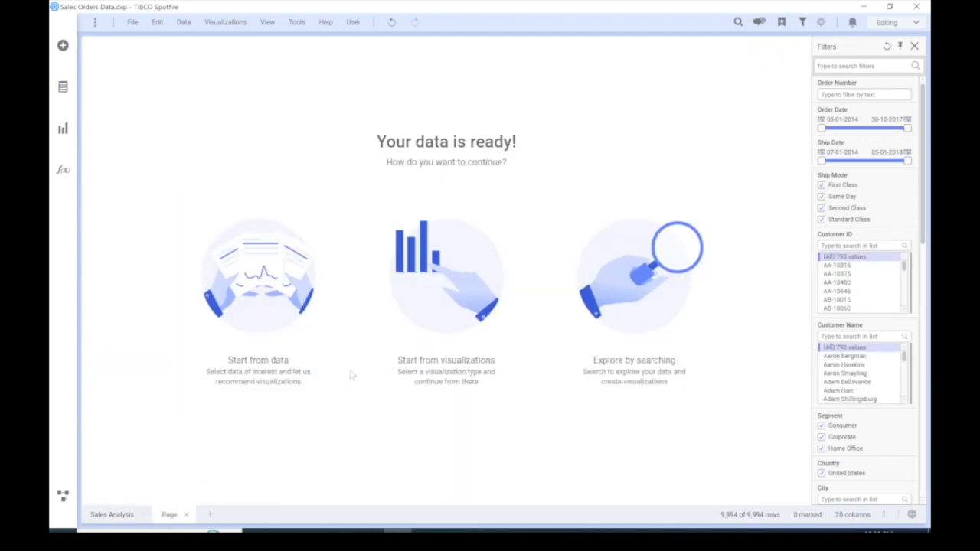
click(55, 130)
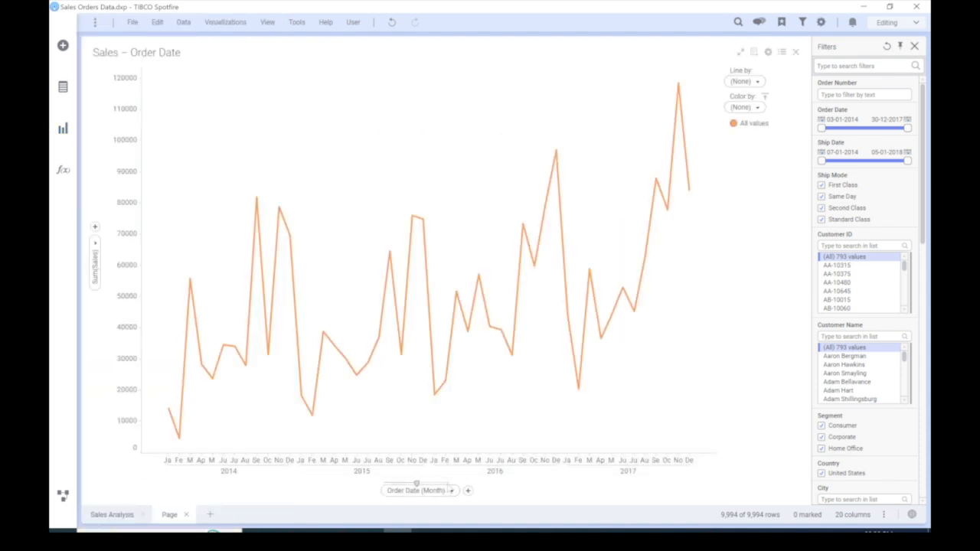
click(416, 485)
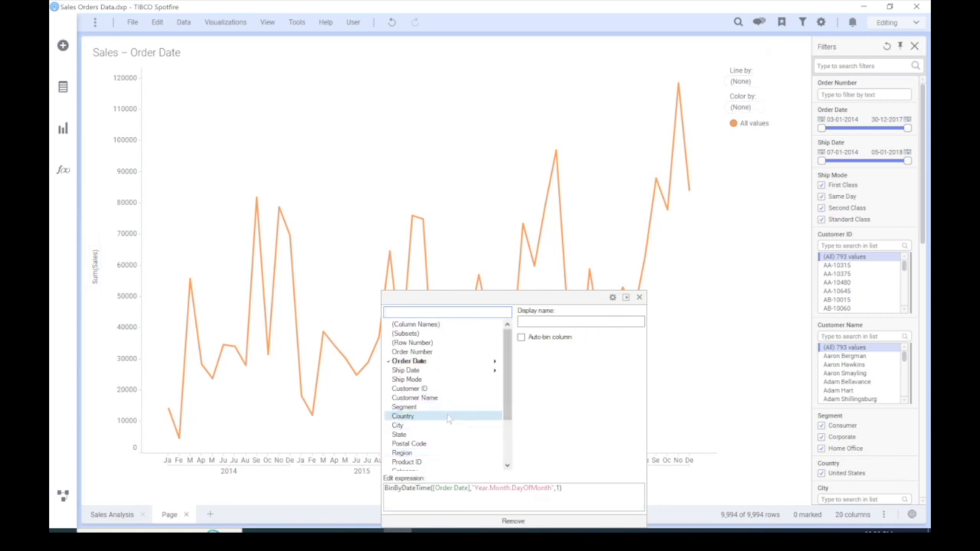
mouse_move(475, 365)
click(558, 428)
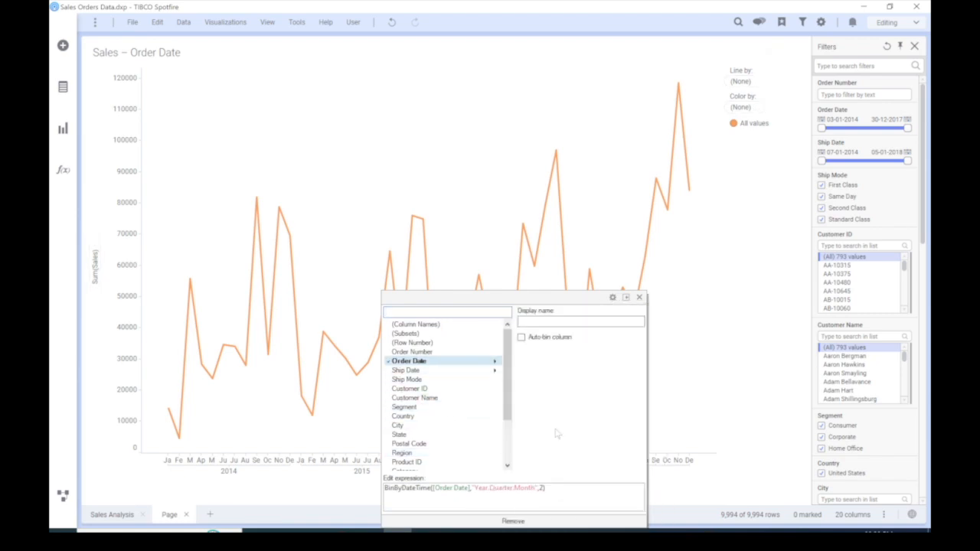
click(473, 180)
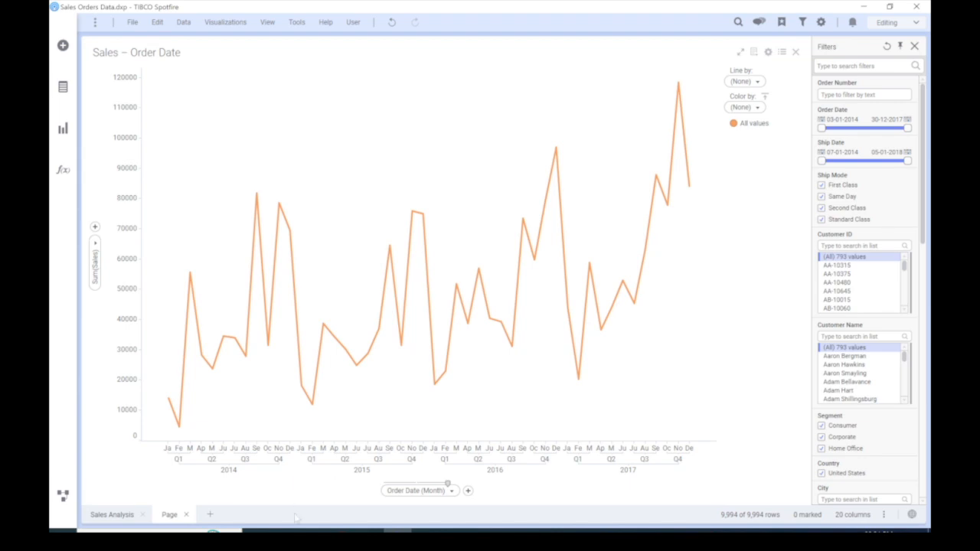
Switch to Notepad, write "Forecast Holt - Winters" and "R Script" on separate lines, and return to Spotfire
click(314, 531)
text(Forecast)
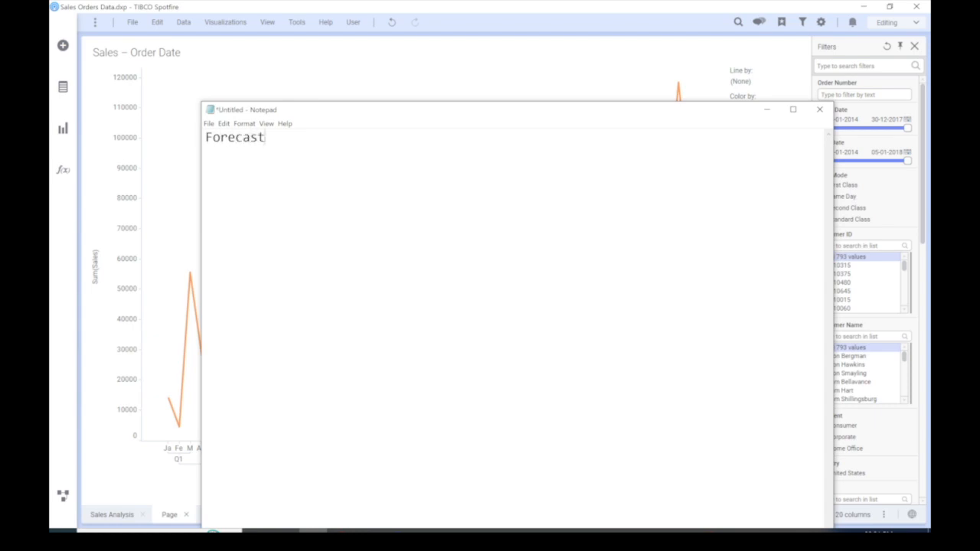
text( Holt - Winters)
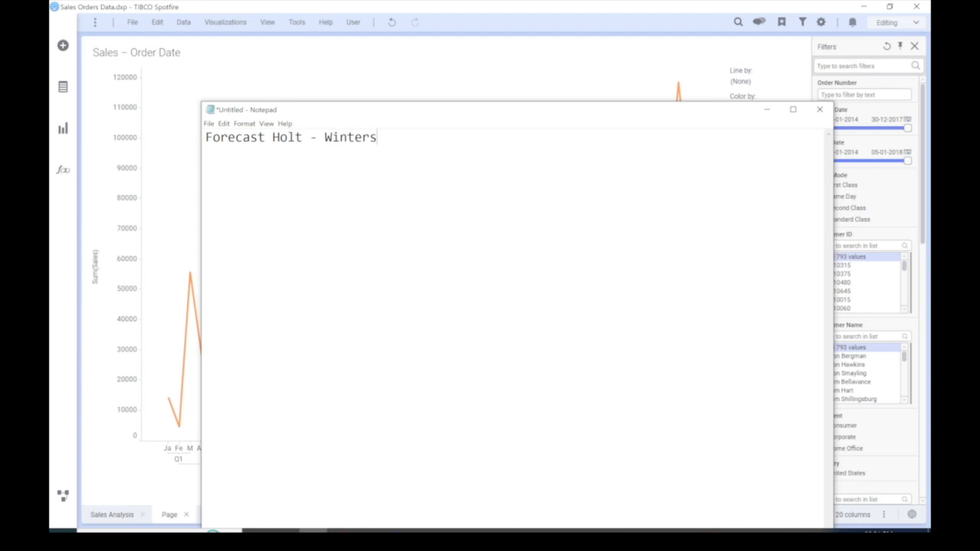
text(R Script)
click(767, 111)
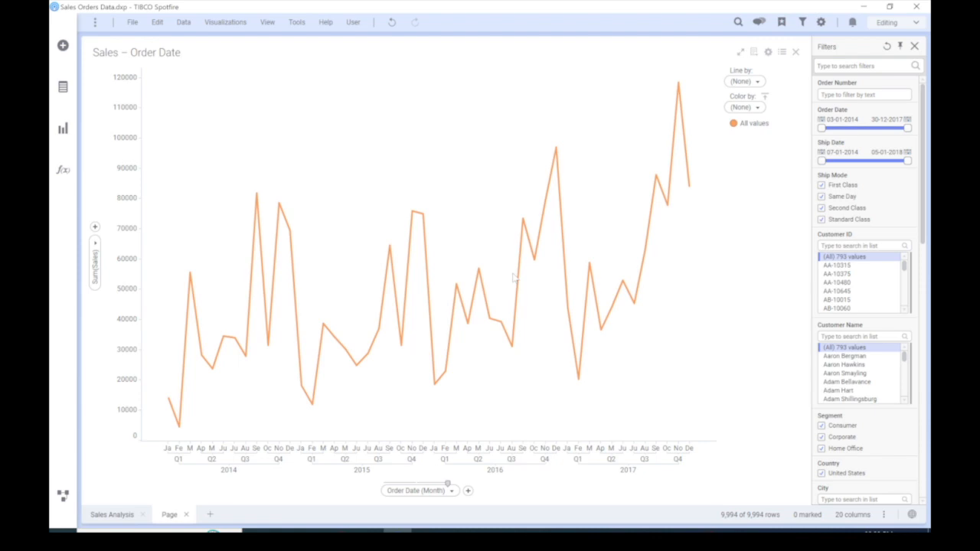
click(767, 53)
click(651, 142)
right_click(432, 157)
click(490, 455)
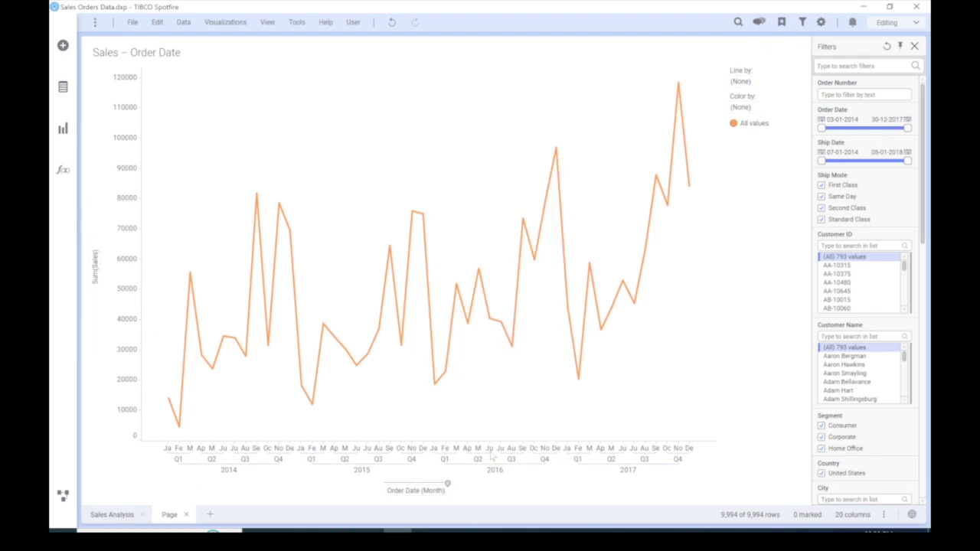
click(645, 140)
Start adding a Forecast – Holt-Winters curve to the sales line chart through its Lines & Curves properties
click(768, 53)
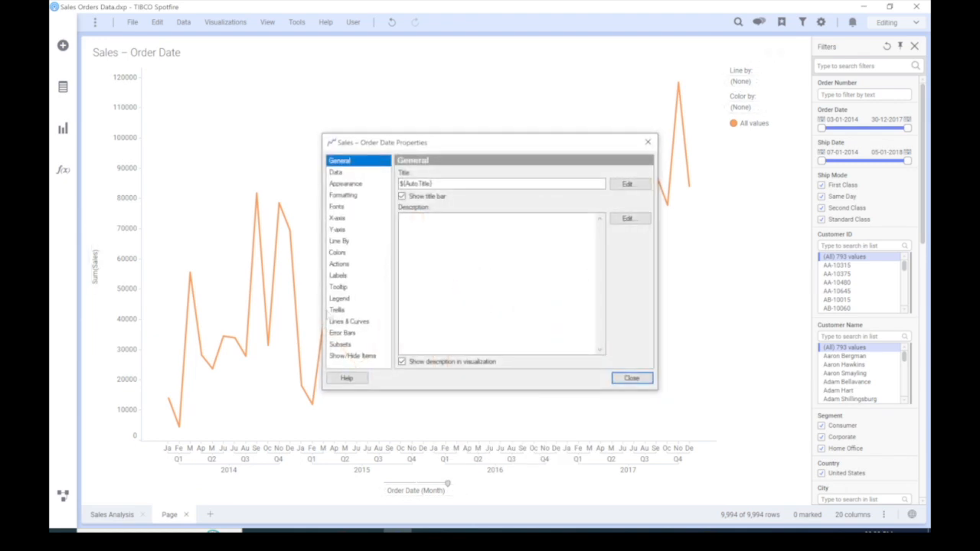
click(357, 321)
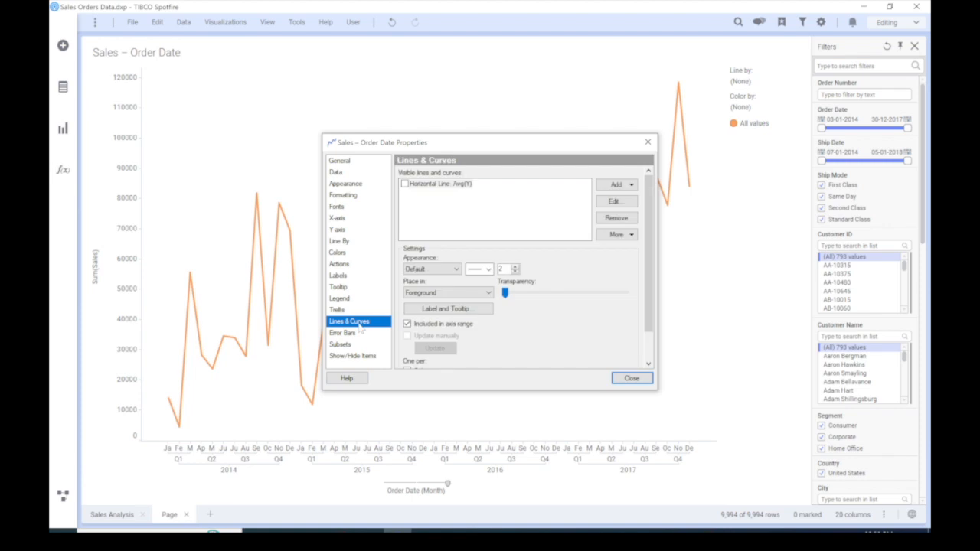
click(616, 185)
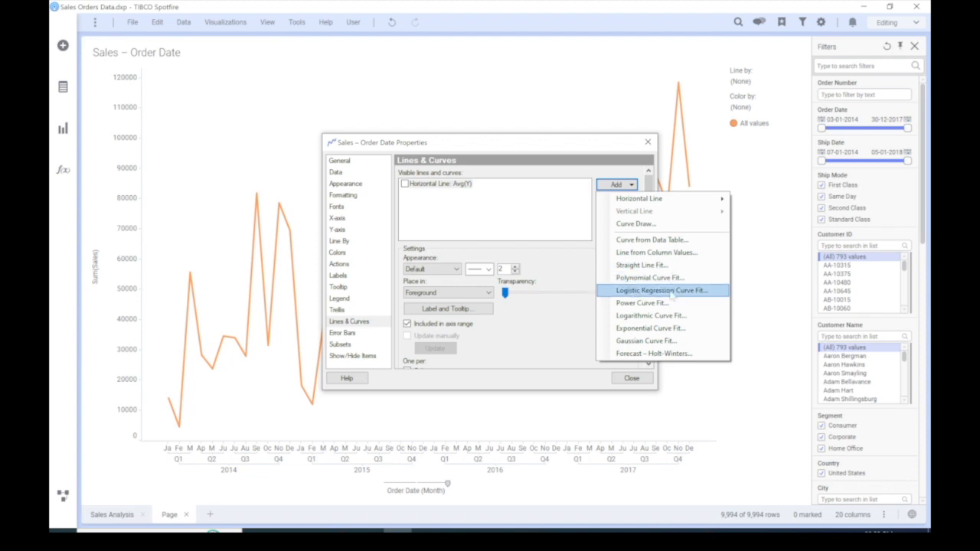
click(638, 354)
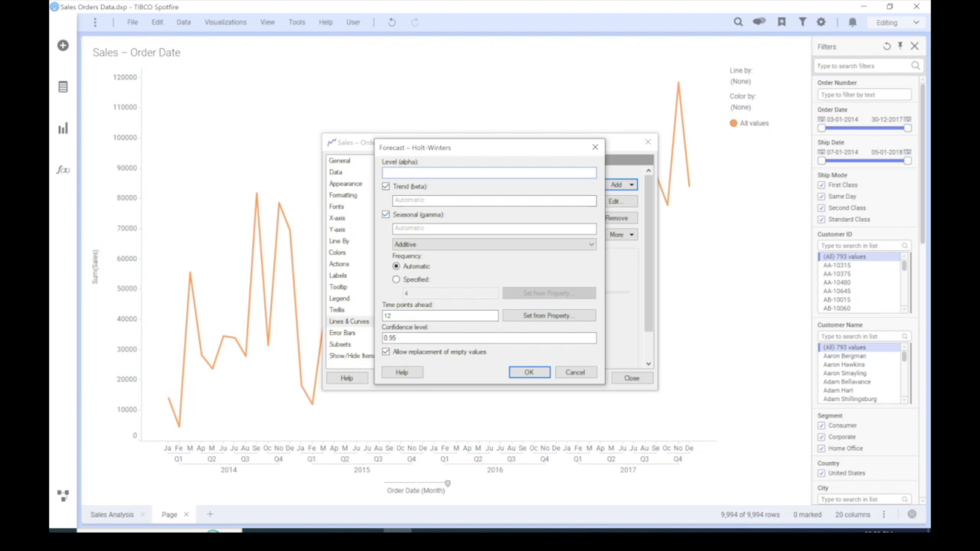
Review the forecast's Additive and Multiplicative seasonal options and compare the Automatic and Specified frequency settings, keeping Additive and Automatic
click(429, 247)
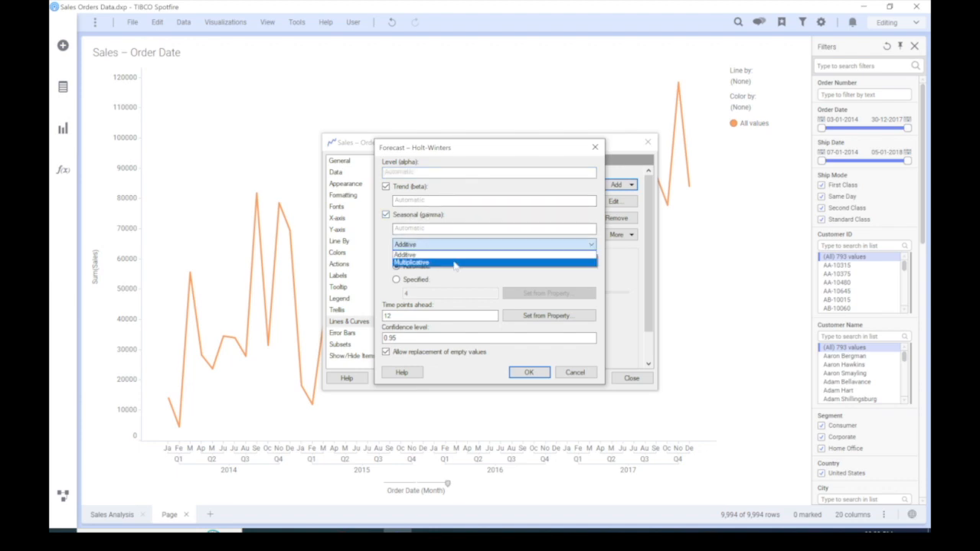
click(461, 287)
click(419, 245)
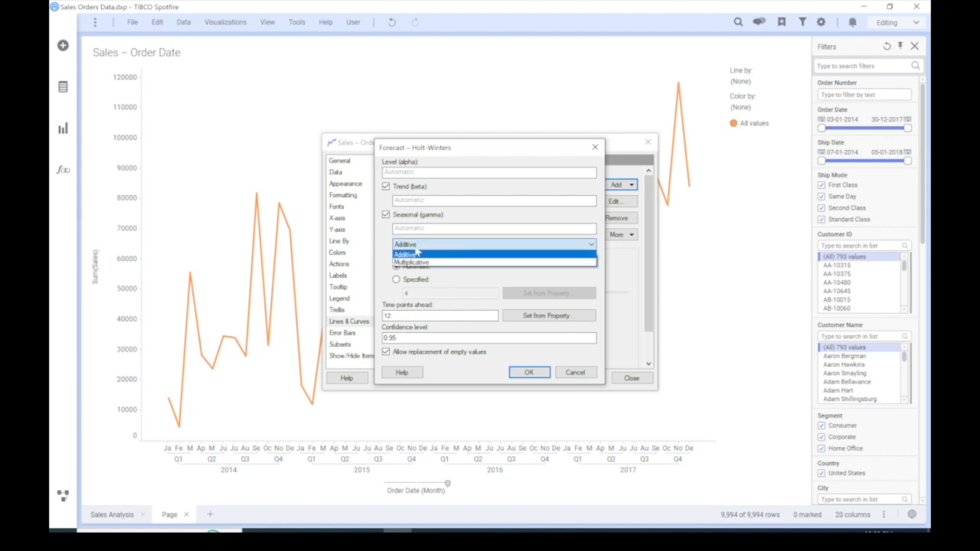
click(454, 279)
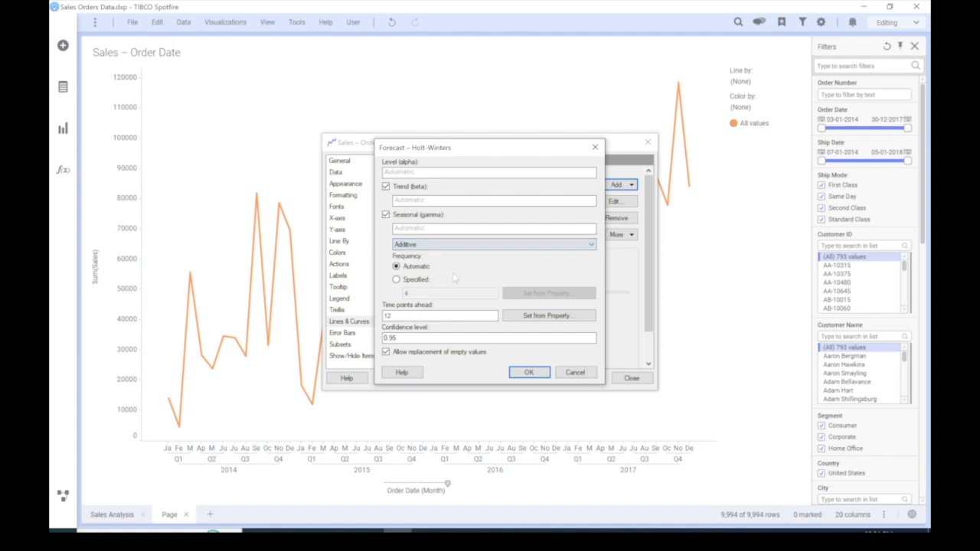
click(398, 278)
click(403, 266)
click(396, 280)
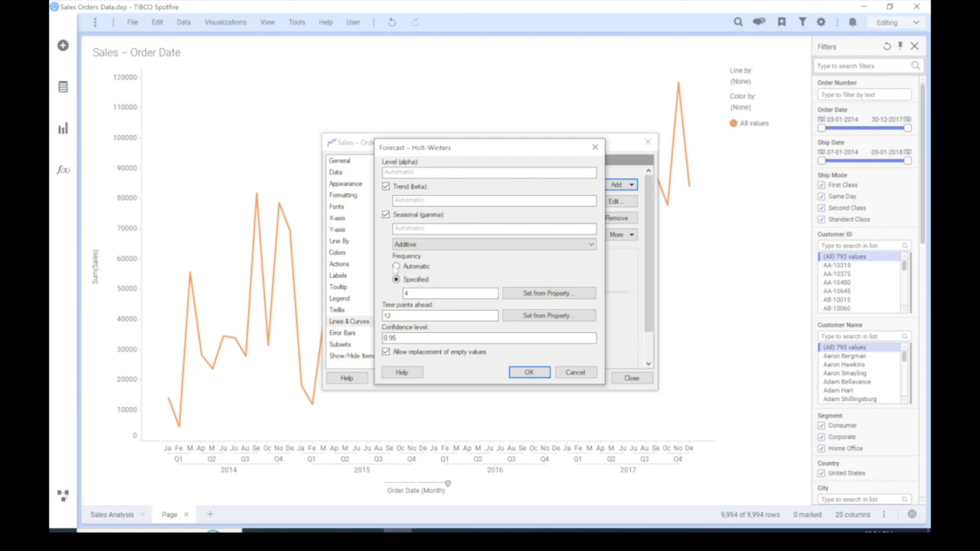
click(397, 267)
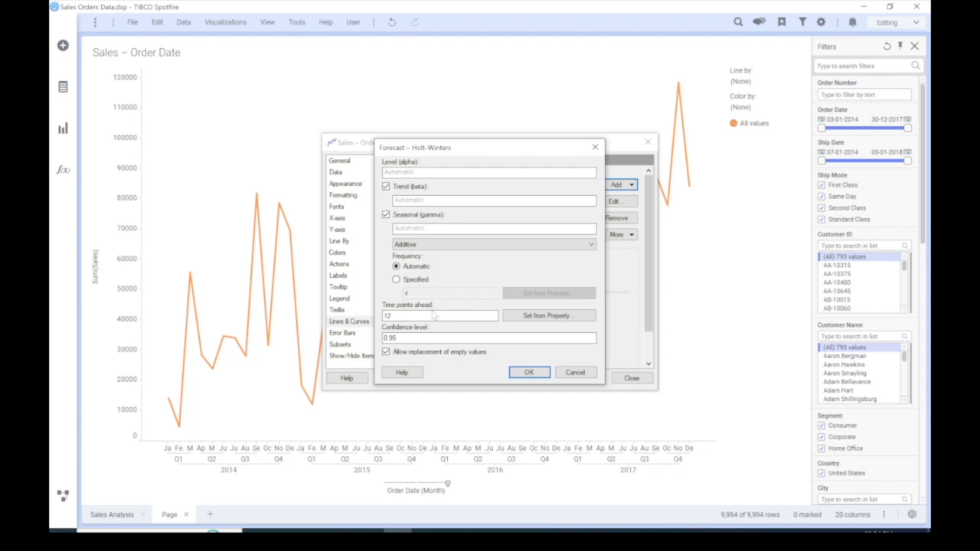
Try the values 2, 1, 0 and 0.95 as the forecast's confidence level
double_click(408, 339)
text(2)
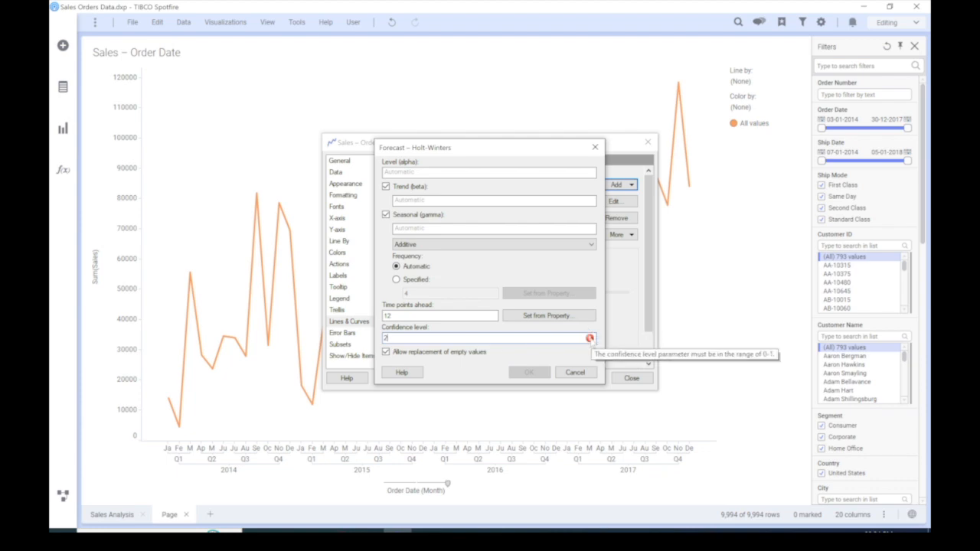
mouse_move(394, 338)
mouse_down()
mouse_move(370, 335)
mouse_move(381, 343)
mouse_up()
text(1)
text(0)
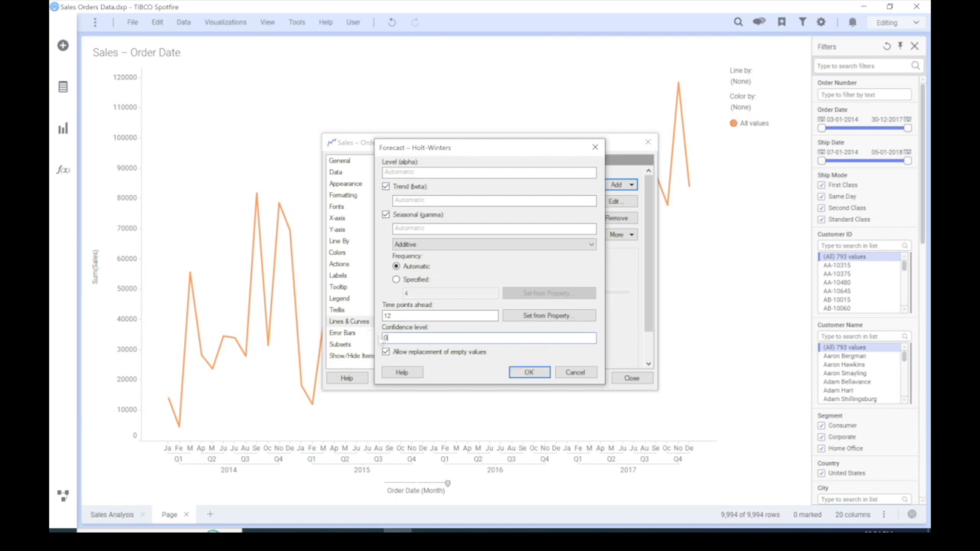
text(.95)
Set the forecast's confidence level to 0.9 and move the forecast dialog aside
drag(443, 337, 377, 345)
text(0.9)
drag(462, 149, 534, 147)
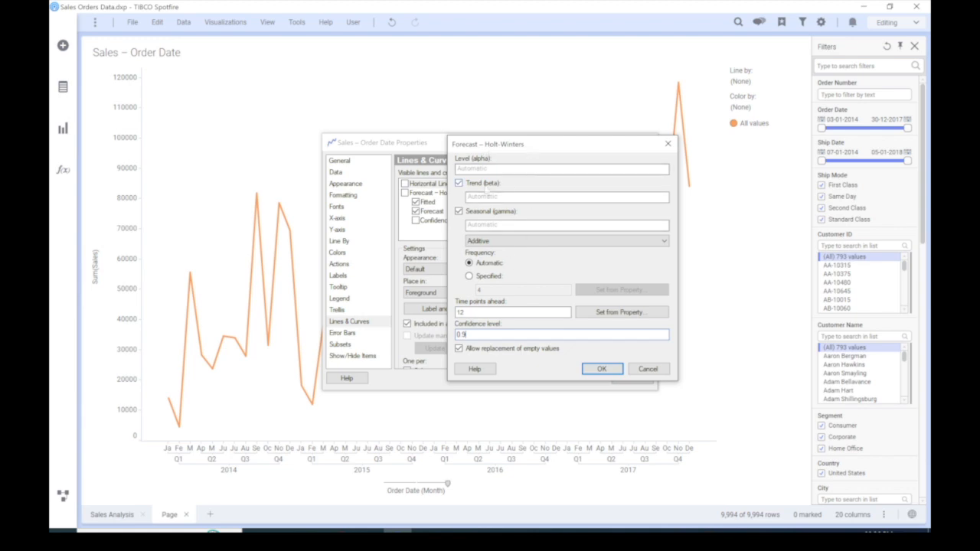
Switch to Notepad, add the line "0 - 1" below "R Script", and return to the forecast settings in Spotfire
click(477, 169)
click(483, 197)
click(313, 531)
text(0 1)
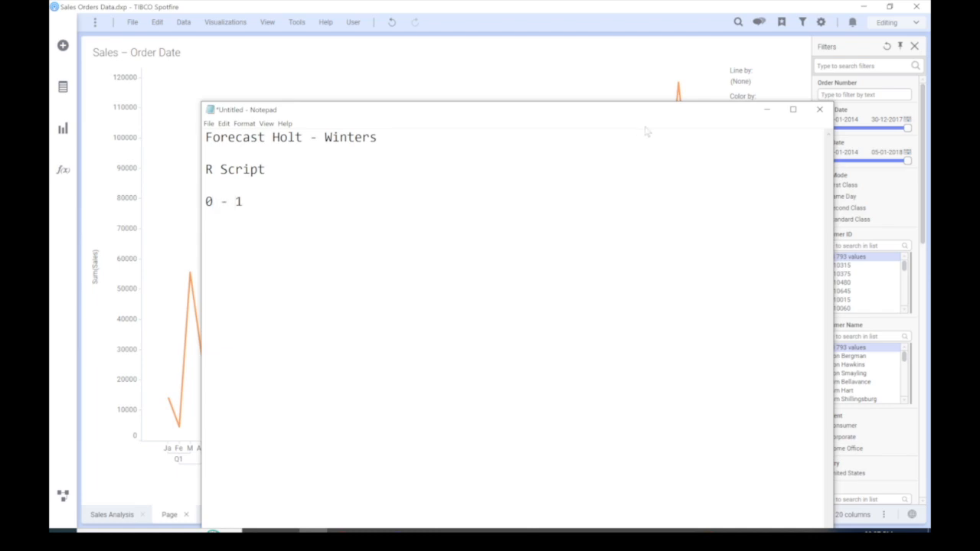
click(766, 109)
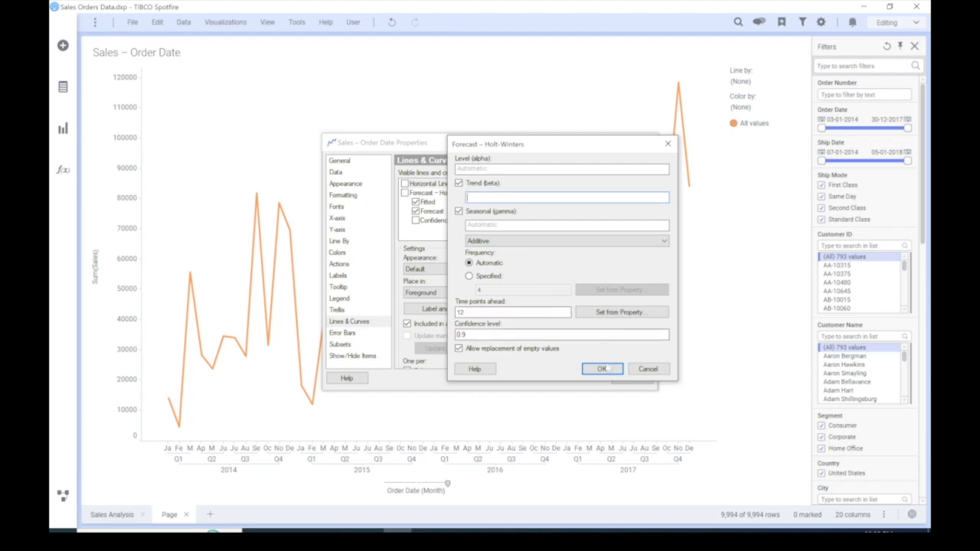
Apply the Holt-Winters forecast to the line chart with its Confidence curves shown, and close the chart properties
click(602, 369)
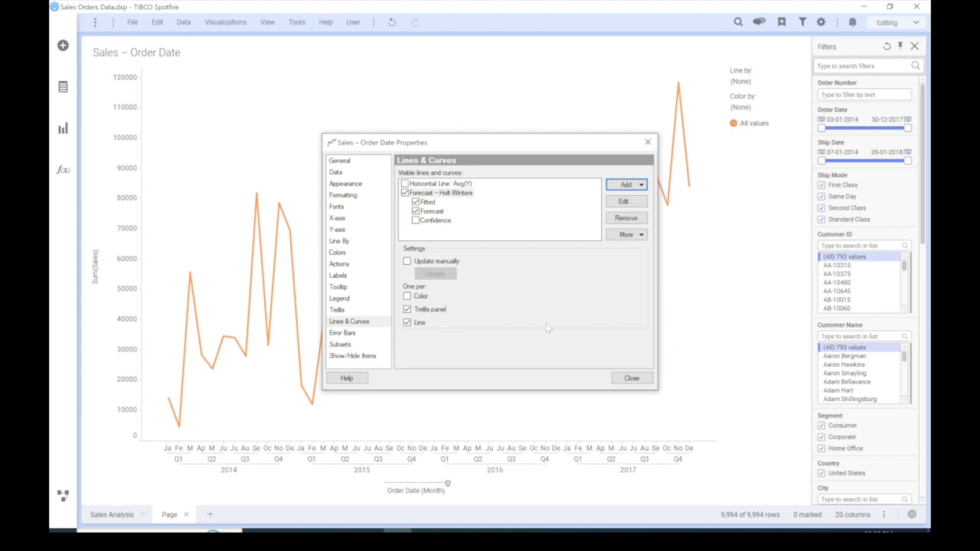
click(415, 221)
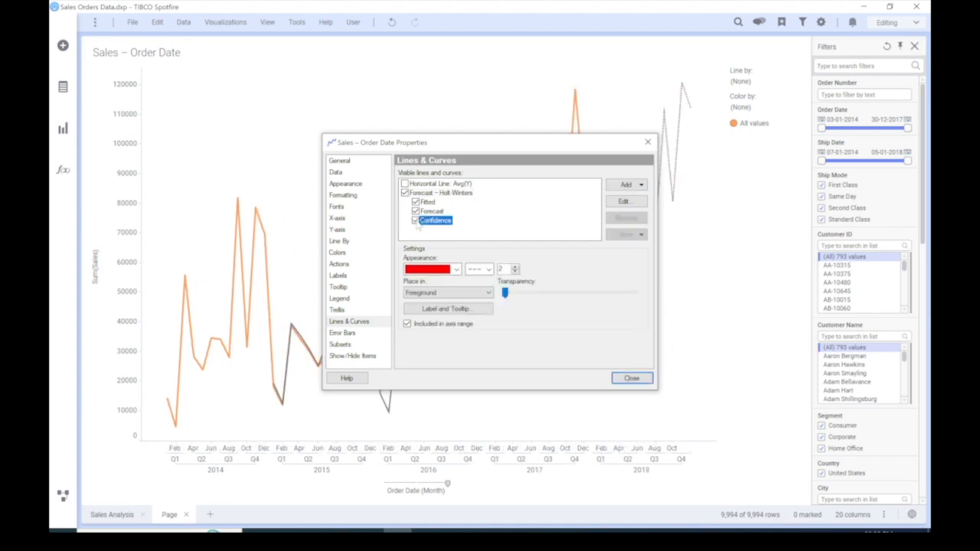
drag(398, 143, 239, 164)
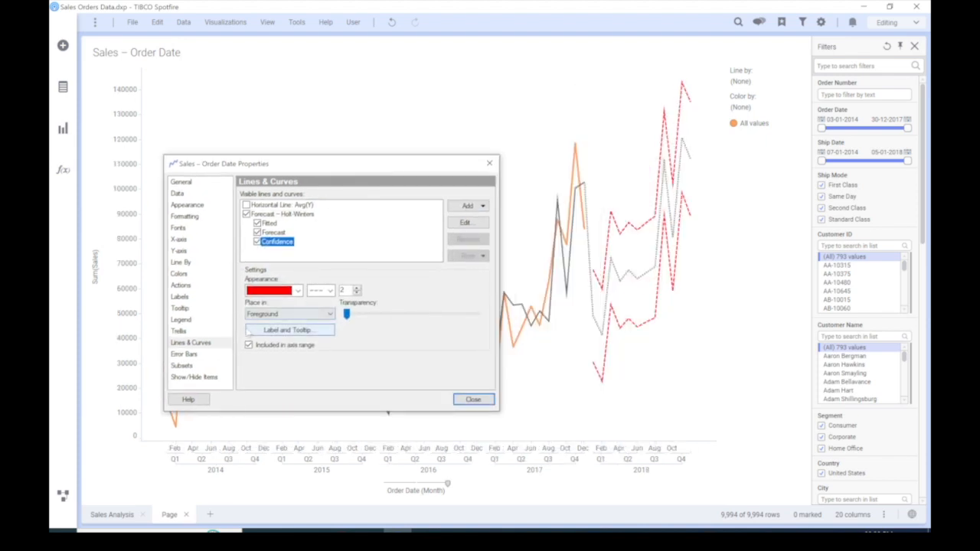
click(472, 399)
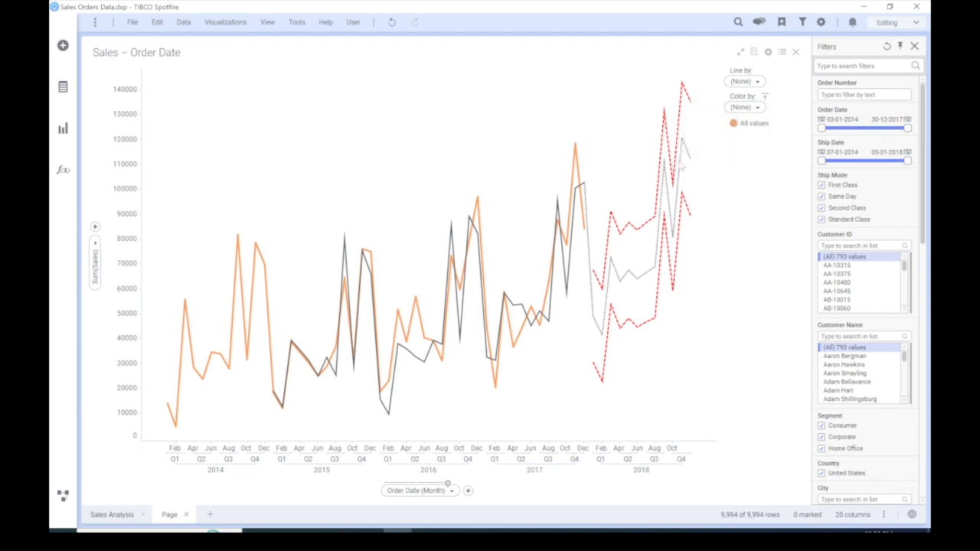
Show individual value labels on the sales line chart, leaving the line identifier off
mouse_move(675, 174)
mouse_move(681, 220)
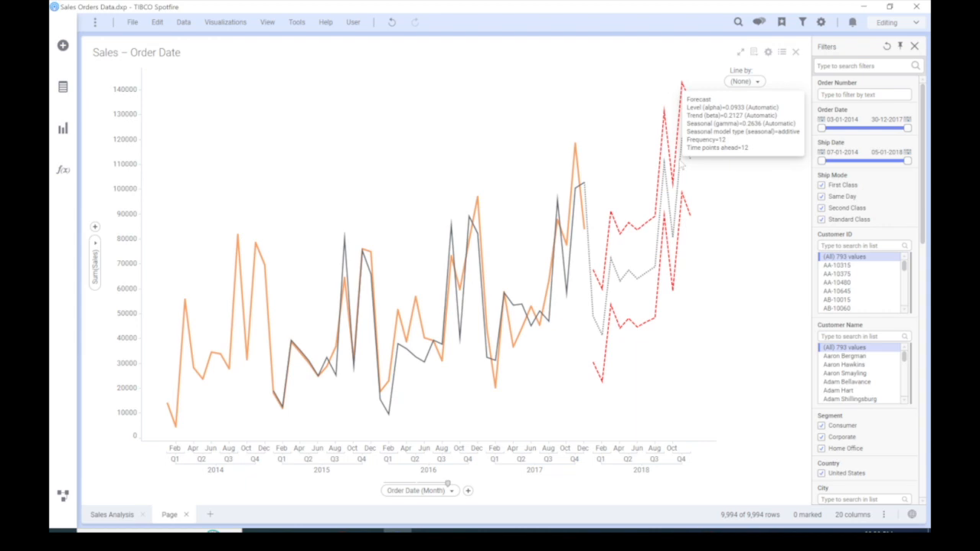
click(768, 52)
click(338, 275)
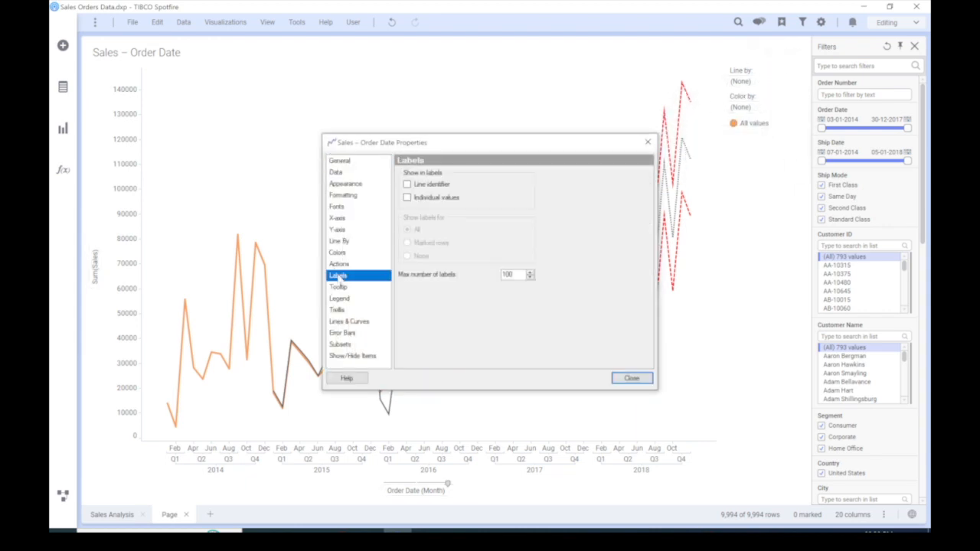
click(423, 185)
click(423, 186)
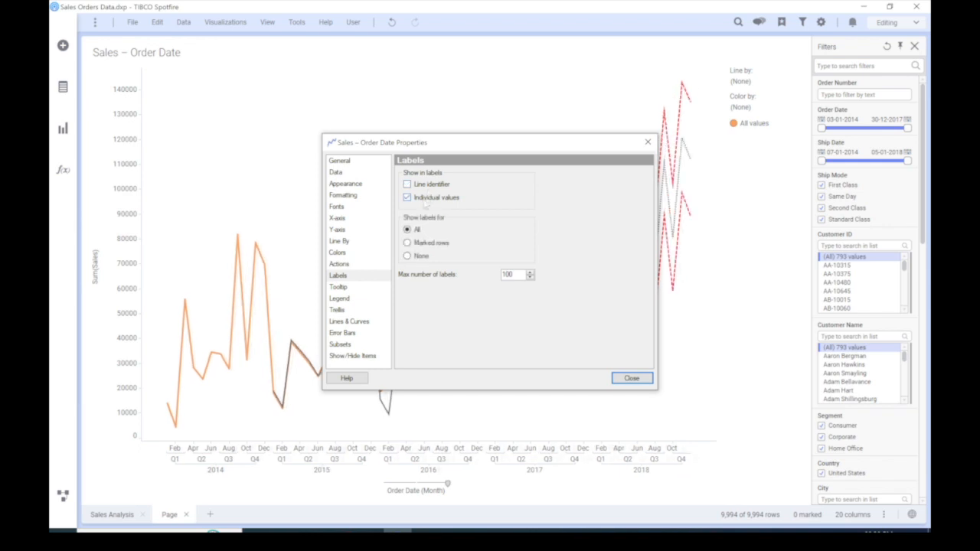
click(408, 198)
click(632, 379)
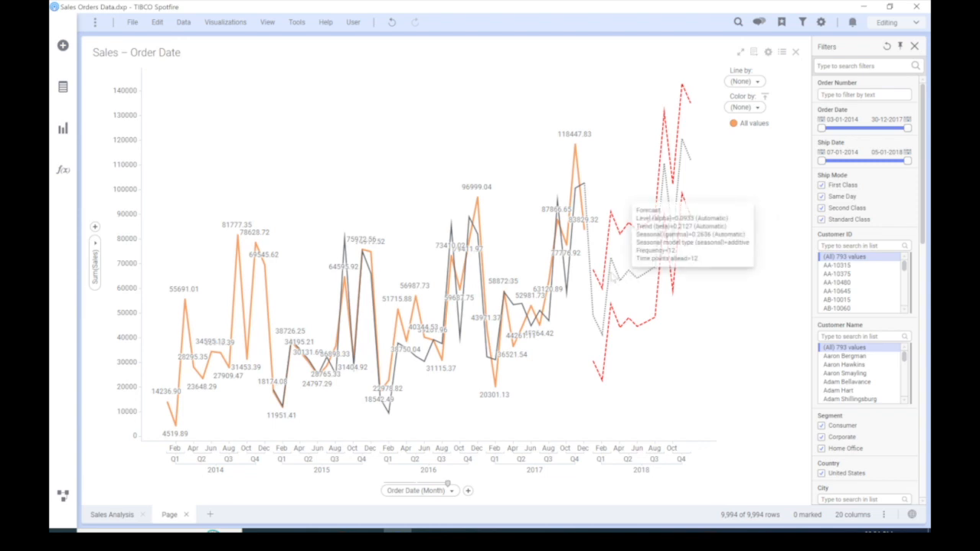
Show gridlines on both the Y-axis and the X-axis of the sales line chart
click(768, 52)
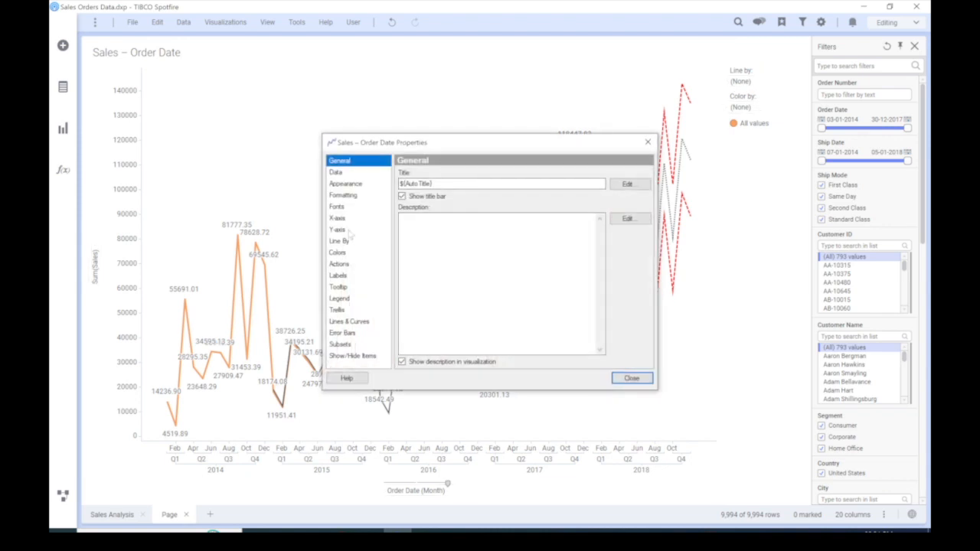
click(353, 231)
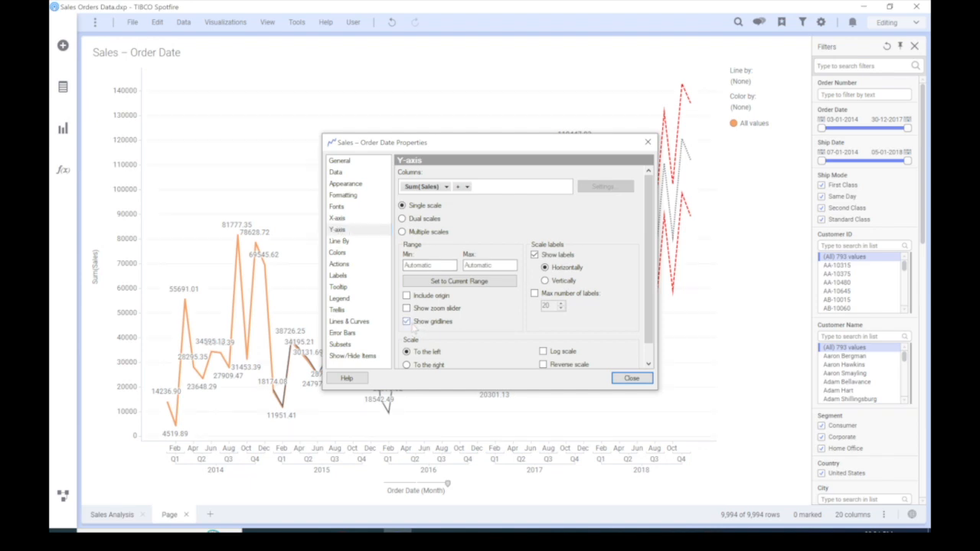
click(359, 220)
click(410, 282)
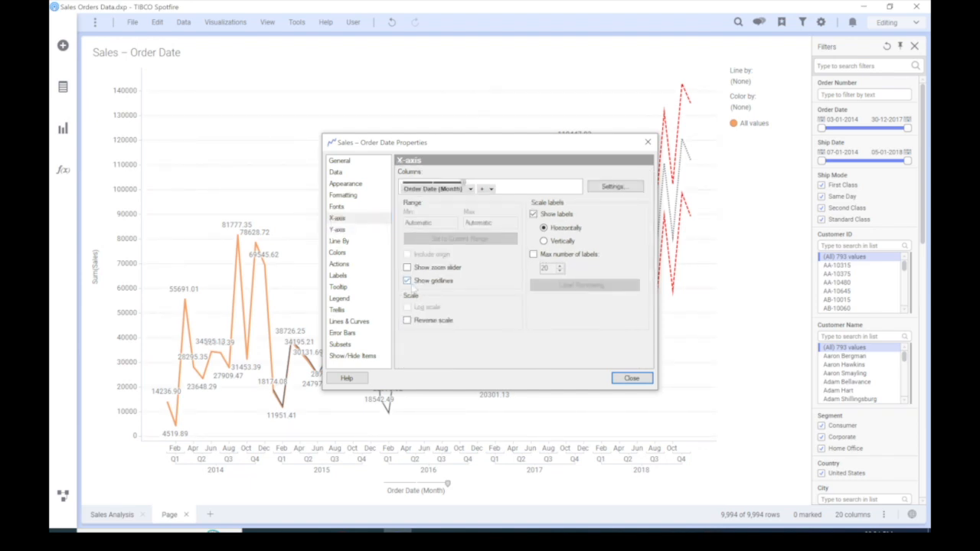
click(632, 378)
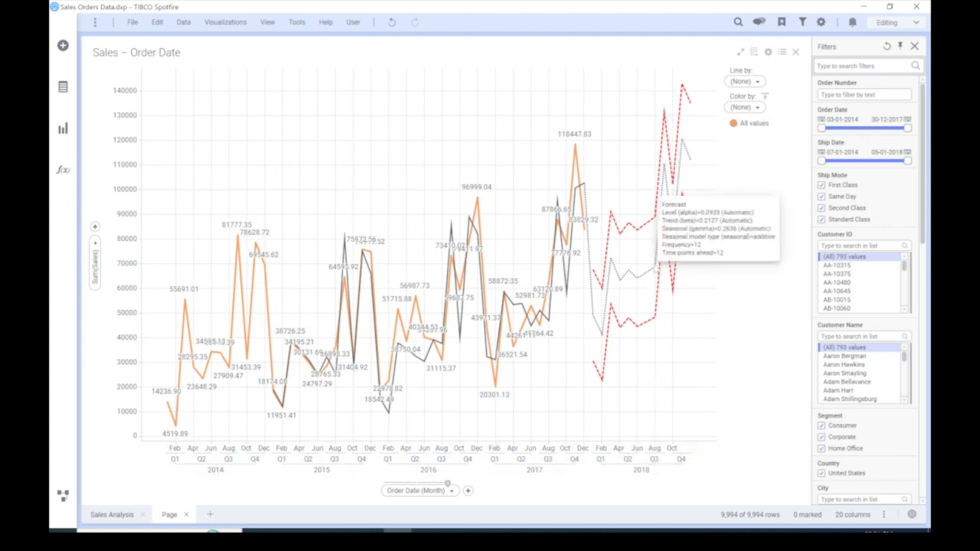
Place the text area above the sales line chart and reduce its height to a narrow strip
mouse_move(657, 269)
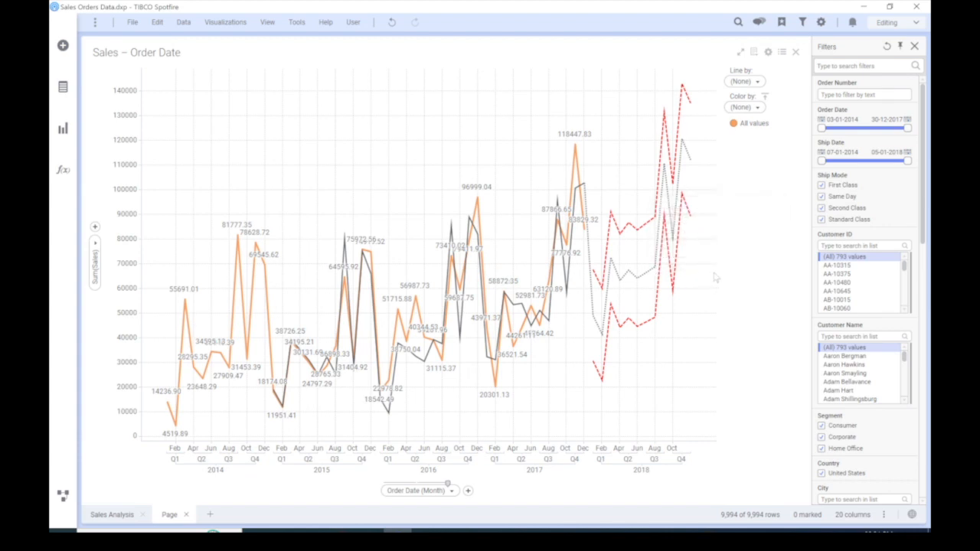
mouse_move(672, 302)
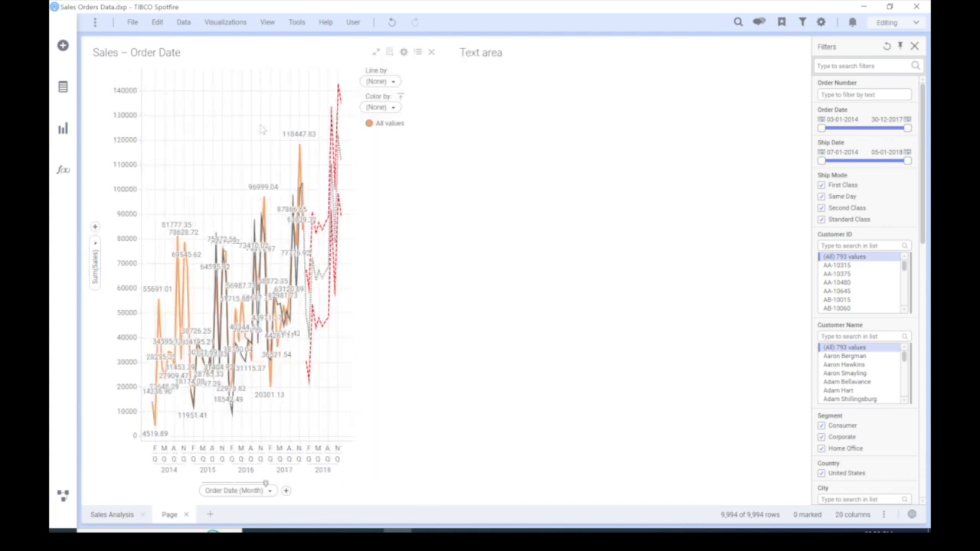
drag(491, 56, 317, 115)
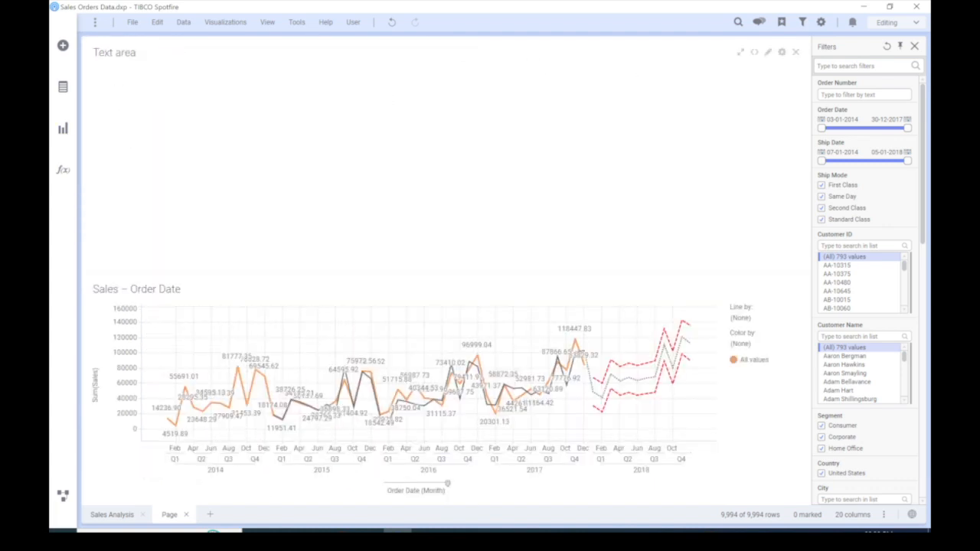
drag(446, 274, 466, 142)
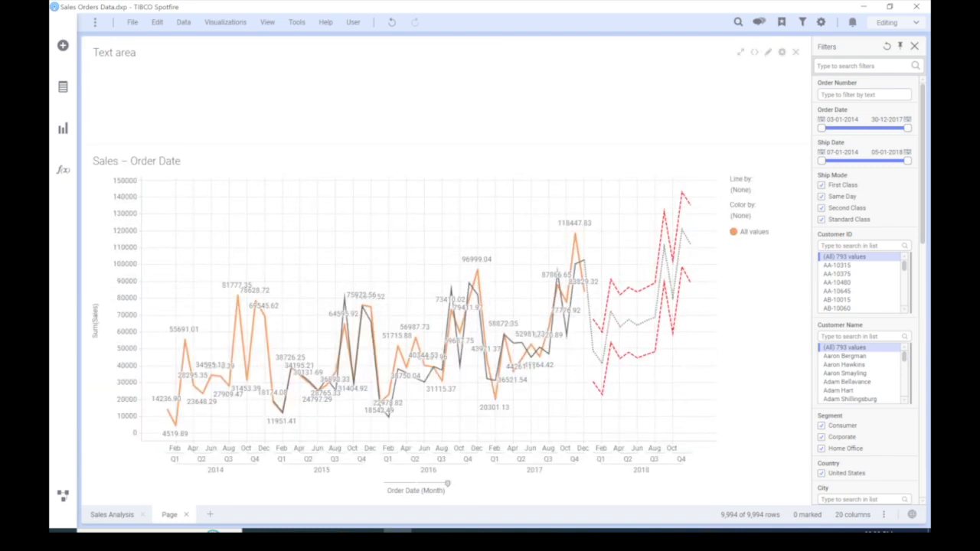
Open the text area for editing and insert a Slider property control
right_click(209, 89)
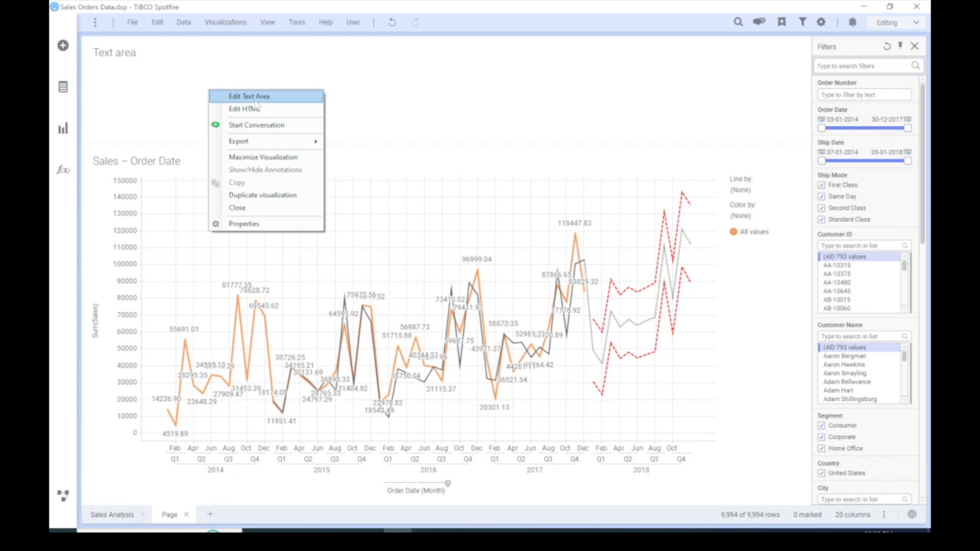
click(258, 103)
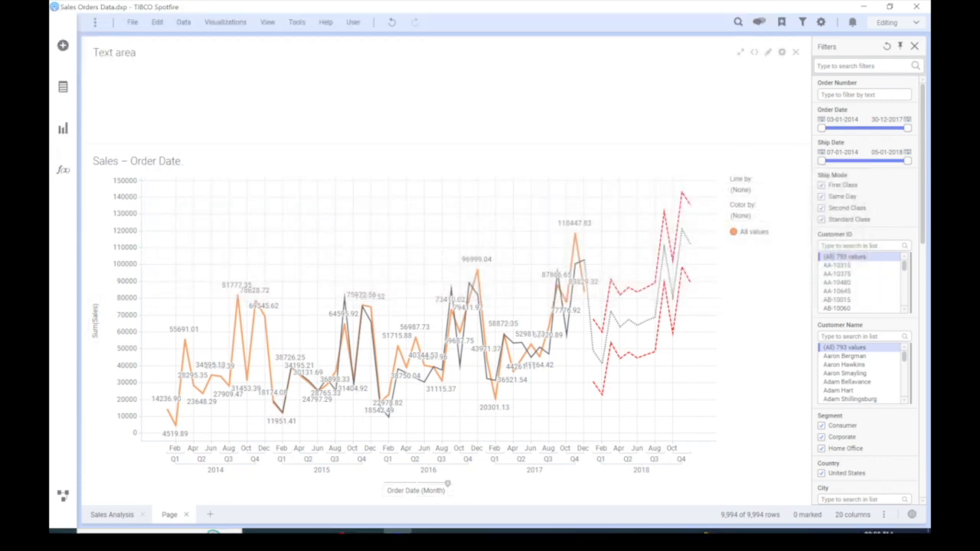
right_click(260, 82)
click(311, 100)
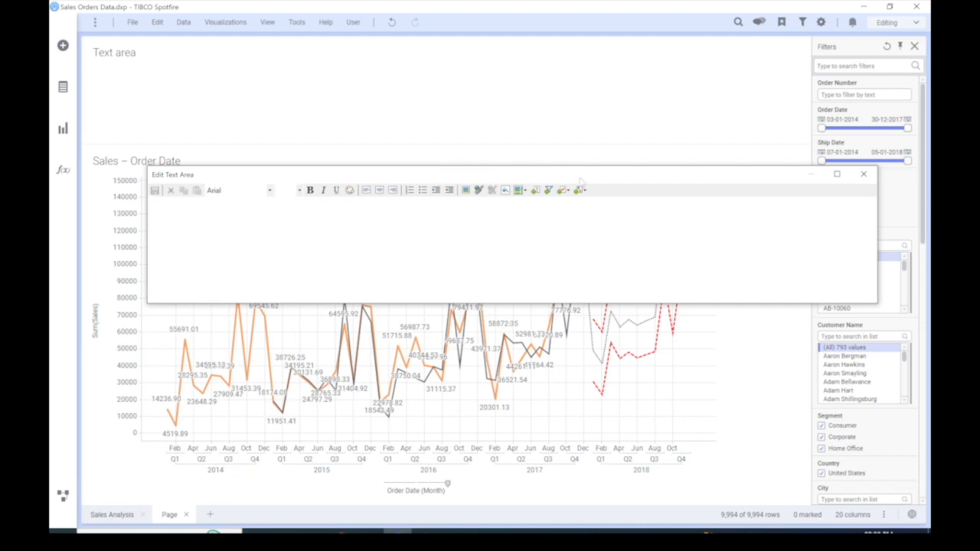
click(580, 191)
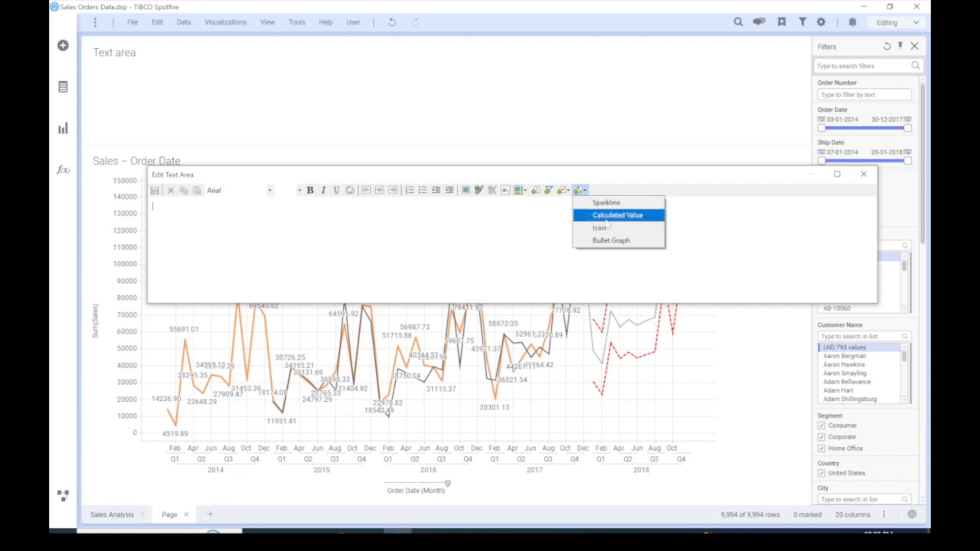
click(563, 190)
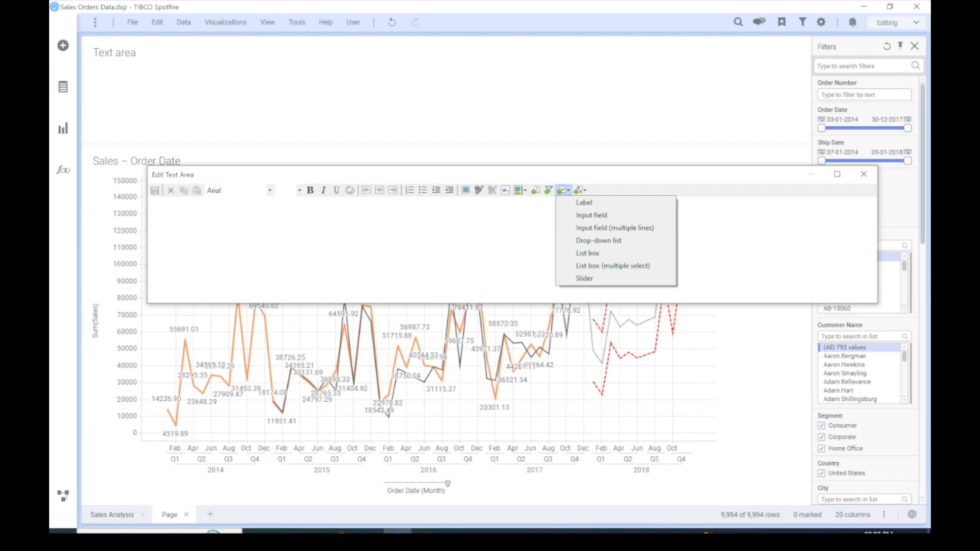
click(592, 280)
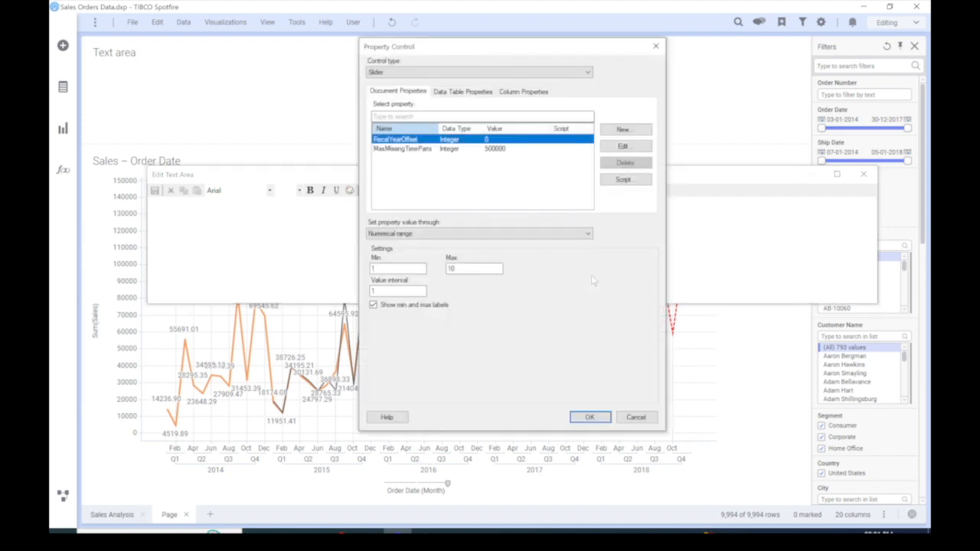
Create a document property named "period" with data type Integer for the slider
click(617, 130)
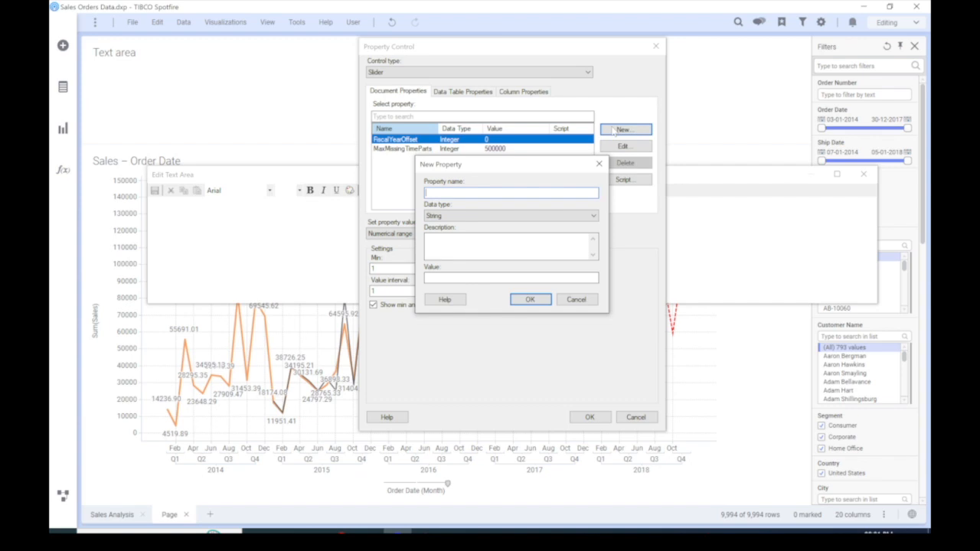
text(period)
click(438, 216)
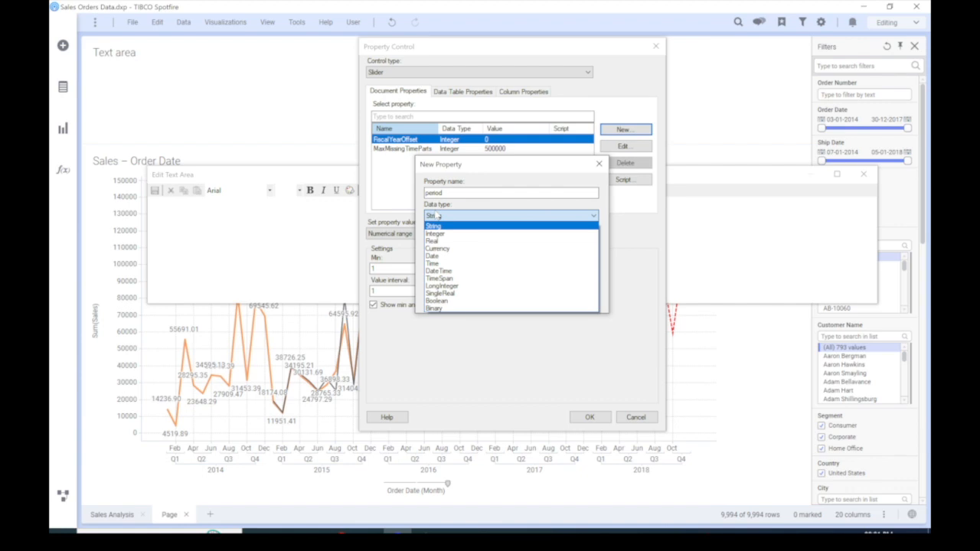
click(434, 234)
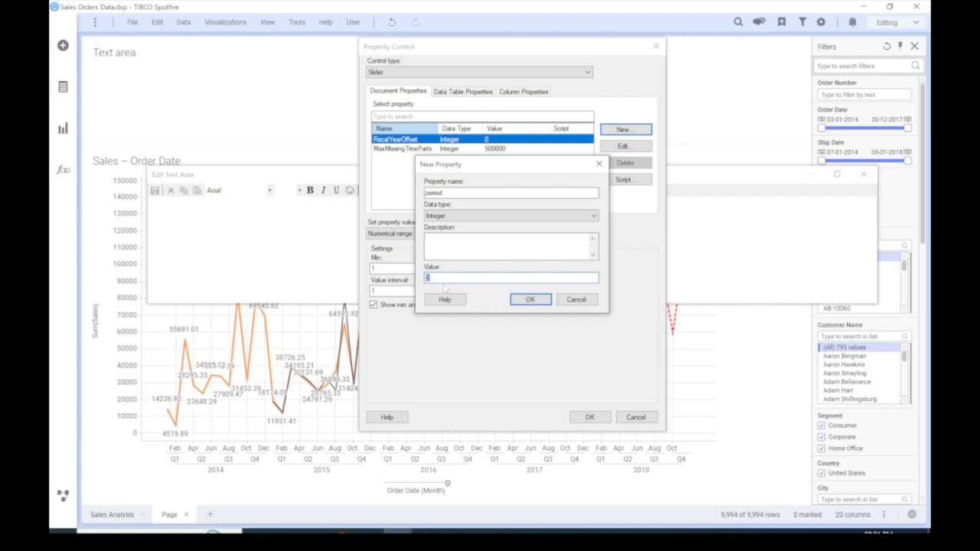
click(538, 303)
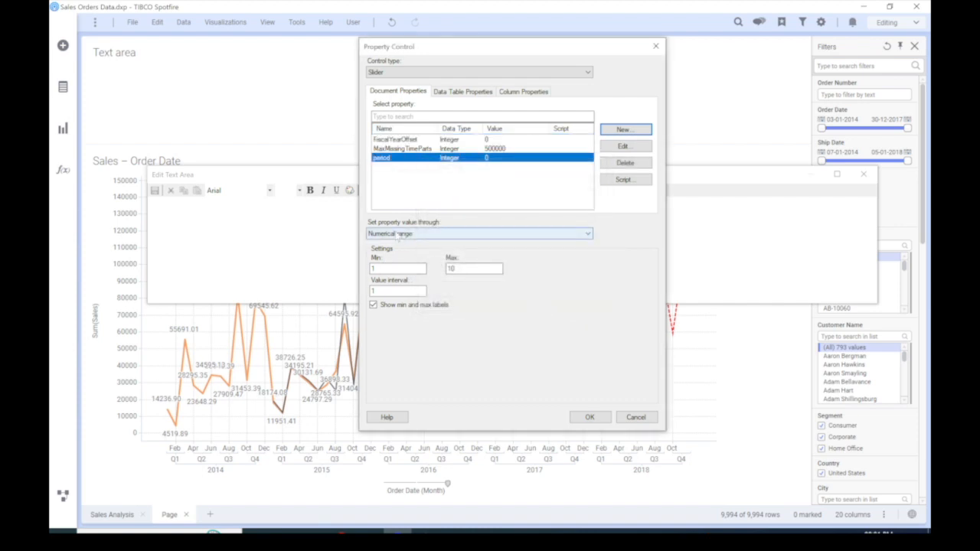
Set the slider's numerical range to a minimum of 6, a maximum of 60 and a value interval of 6, and confirm the control
click(376, 269)
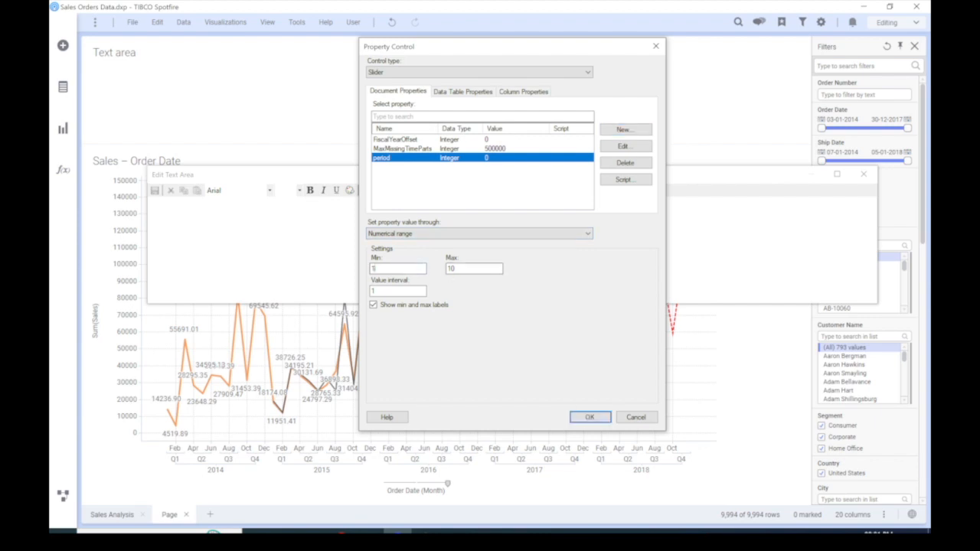
double_click(375, 268)
text(6)
double_click(451, 269)
text(60)
key(Tab)
text(6)
click(589, 420)
Add the label "Select Priod to change the Forecasting Range:" before the slider, save the text area and close its editor
click(268, 224)
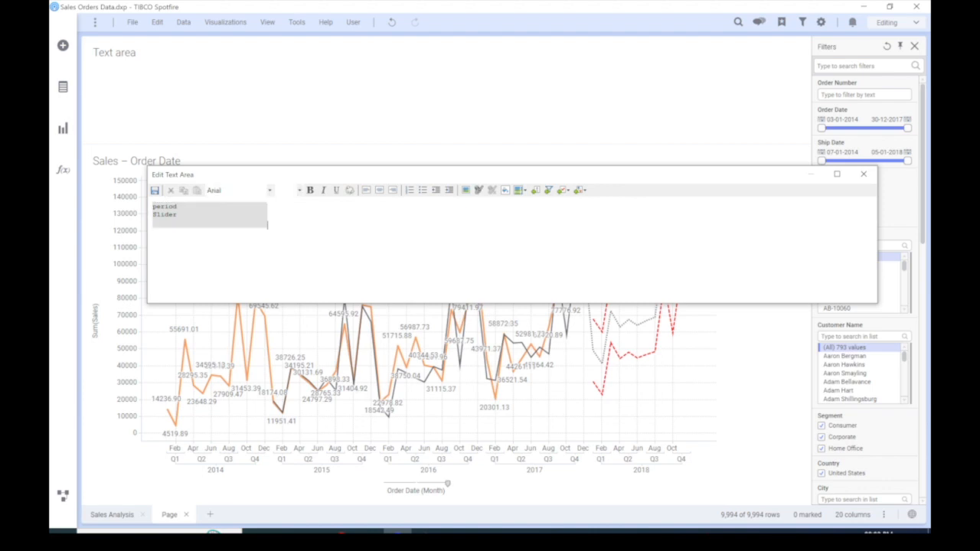
text(Select)
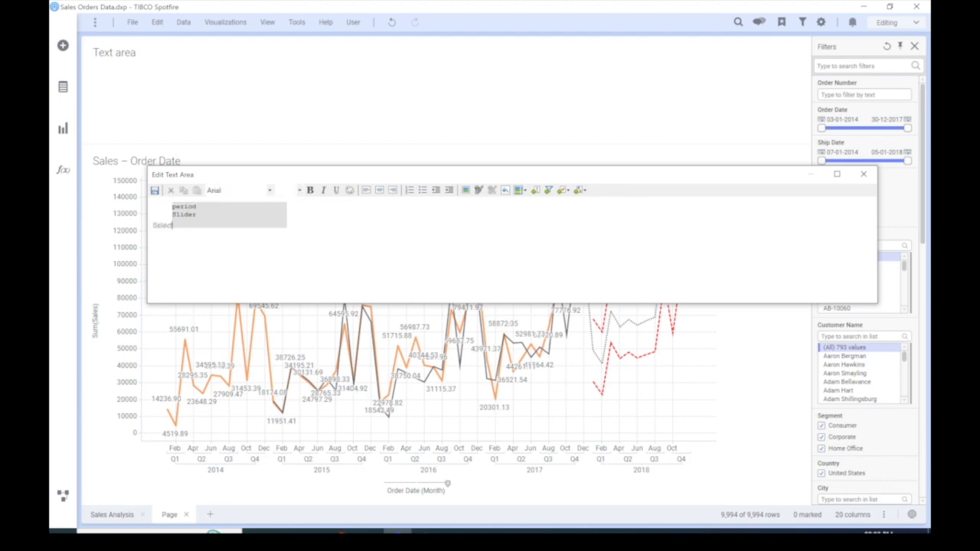
text( Pr)
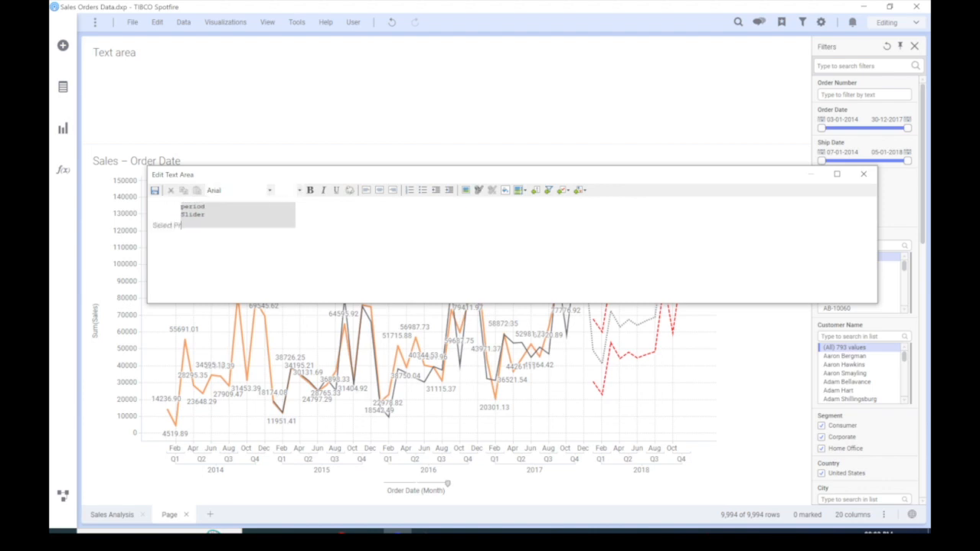
text(iod to chan)
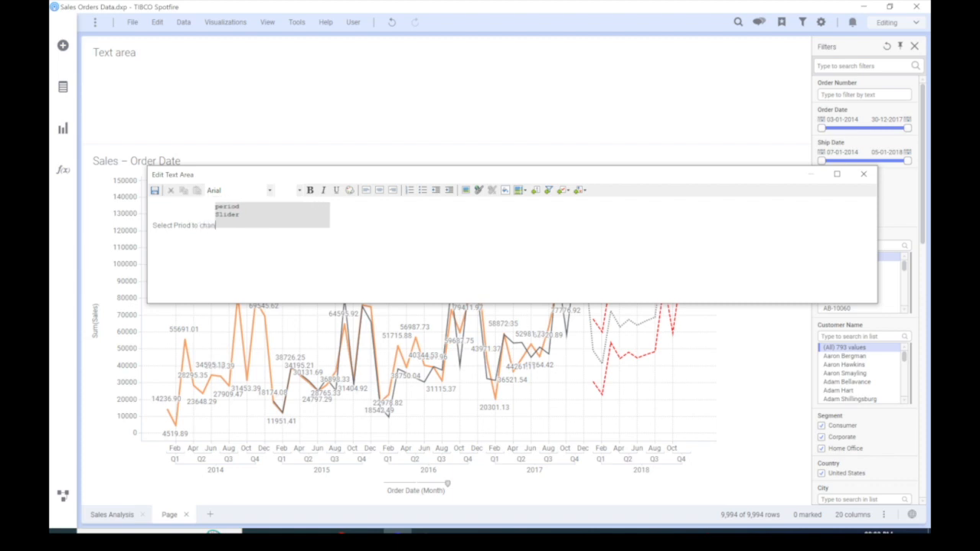
text(ge the Fo)
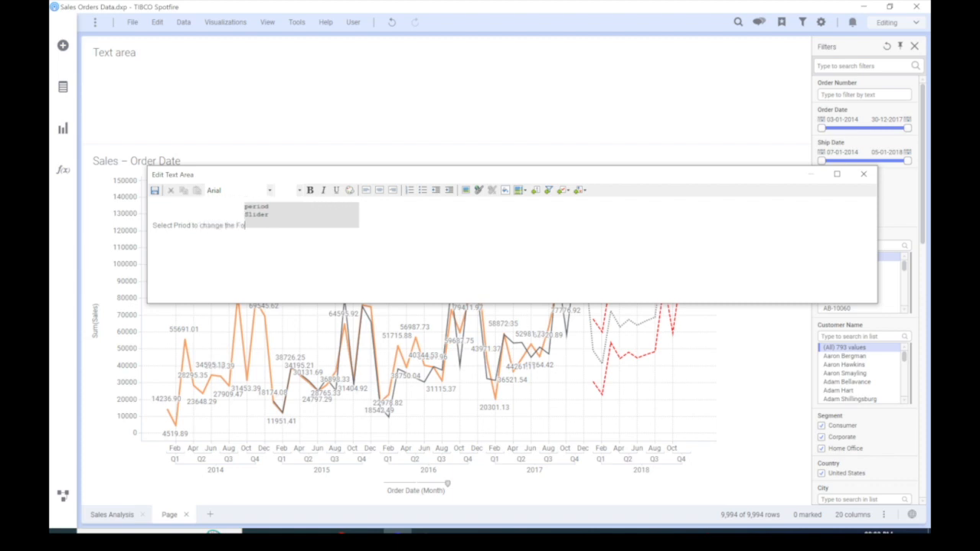
text(recasting: )
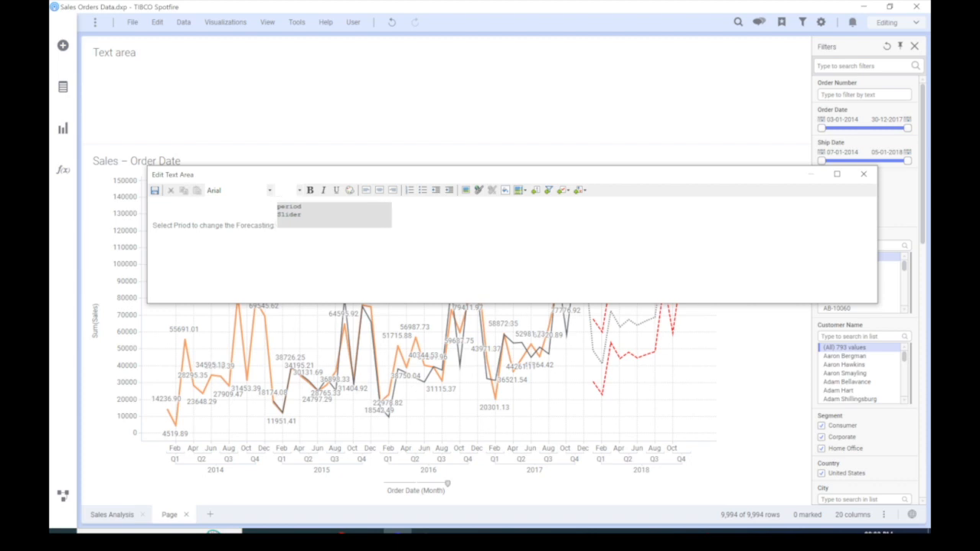
text(Range)
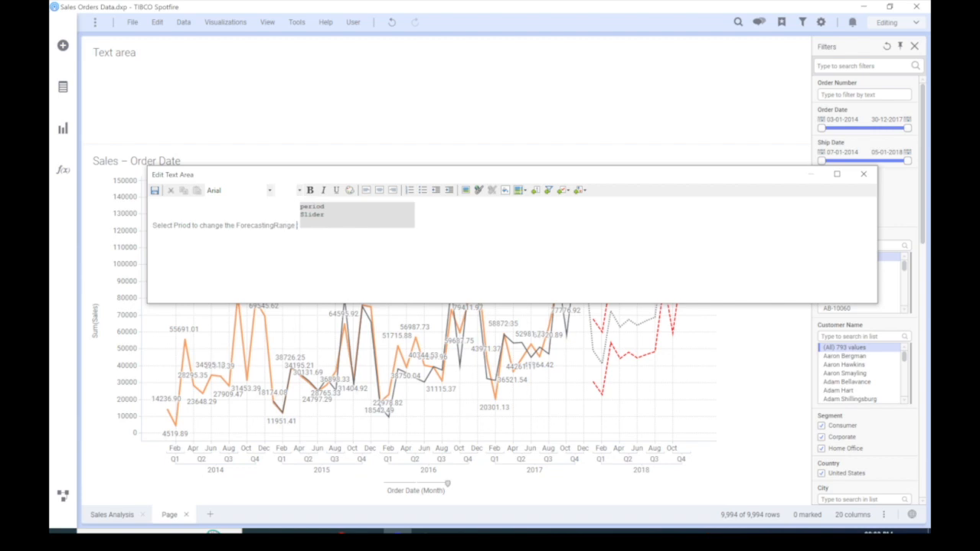
key(BackSpace)
text(:)
click(390, 222)
click(155, 190)
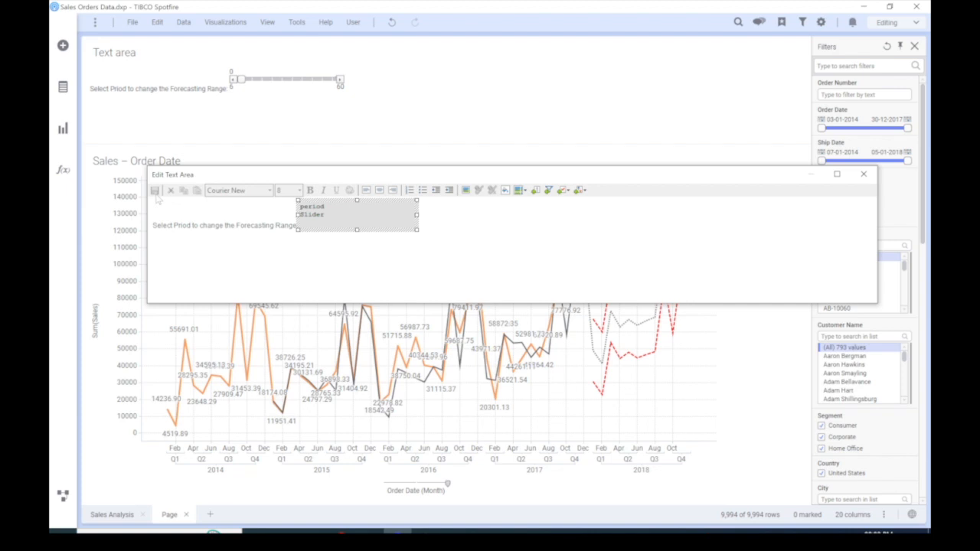
click(864, 174)
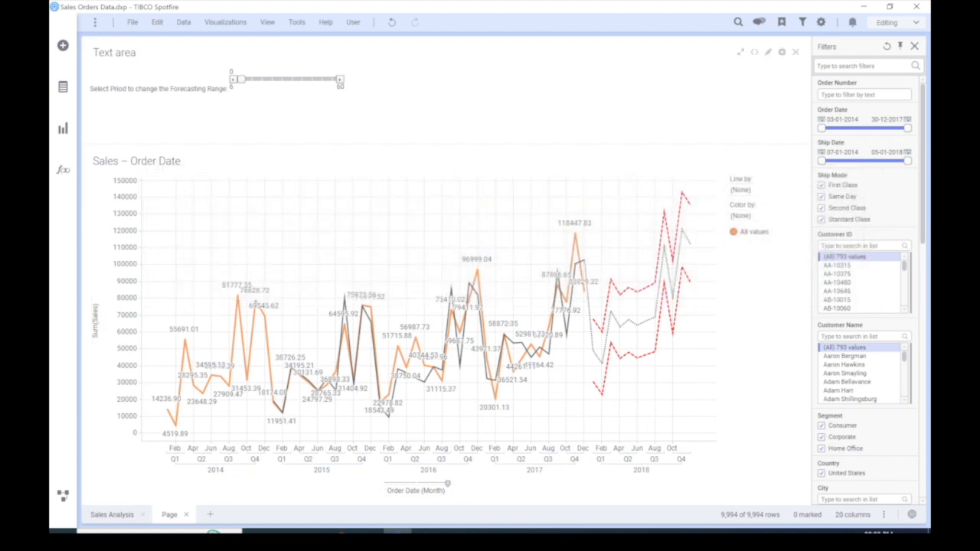
Make the text area slightly shorter and set its forecasting range slider to 6, saving the analysis
drag(252, 143, 252, 120)
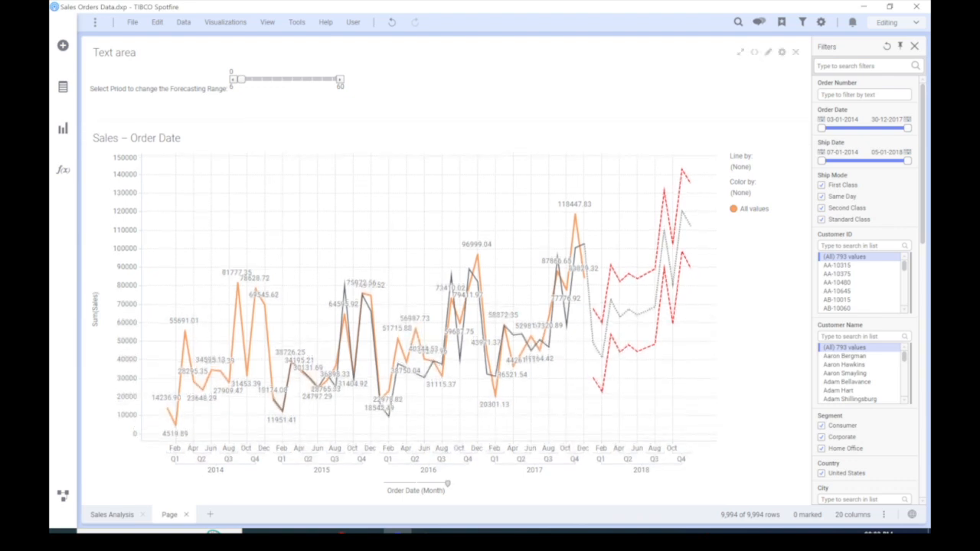
key(ctrl+s)
mouse_move(240, 85)
mouse_down()
mouse_move(342, 85)
mouse_move(242, 86)
mouse_up()
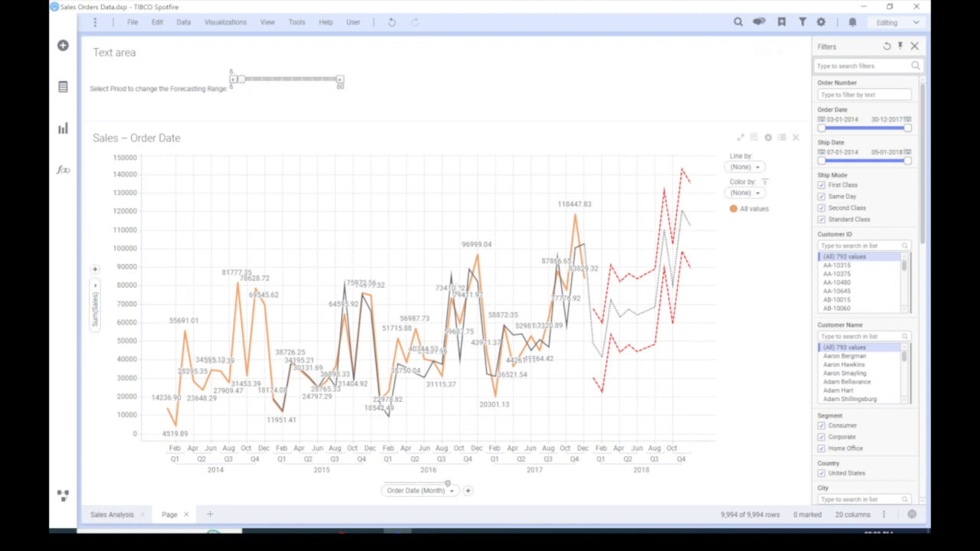
Set the Holt-Winters forecast's time points ahead from the period property and close the chart properties
click(768, 137)
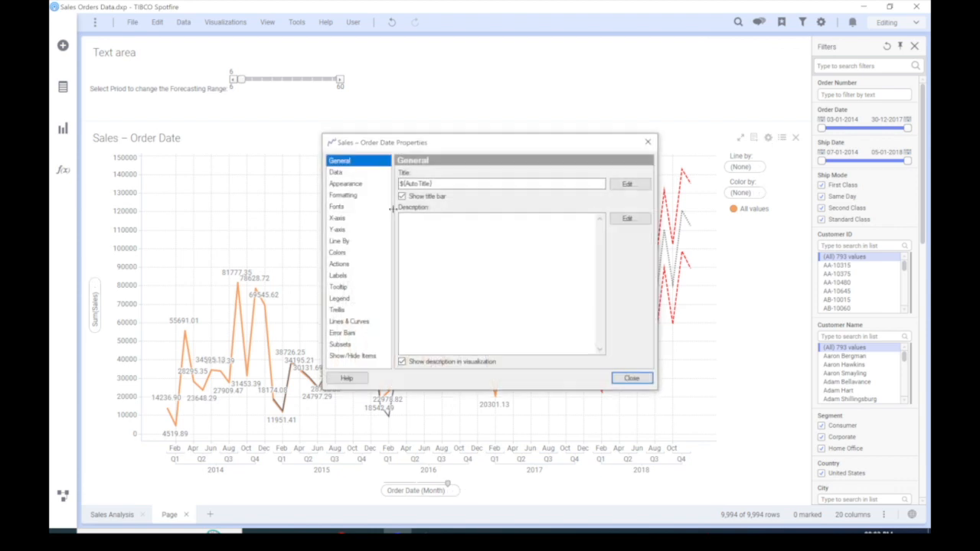
click(357, 322)
click(446, 194)
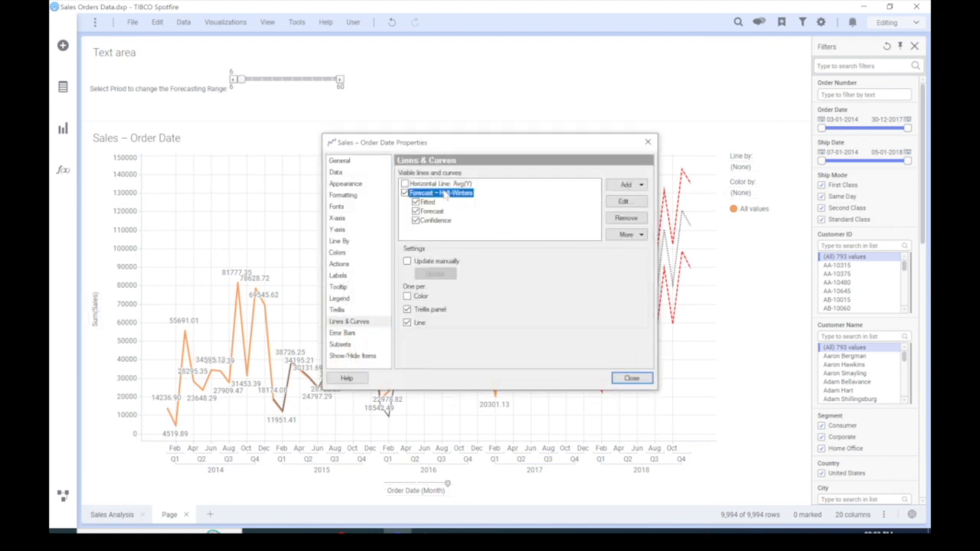
click(624, 202)
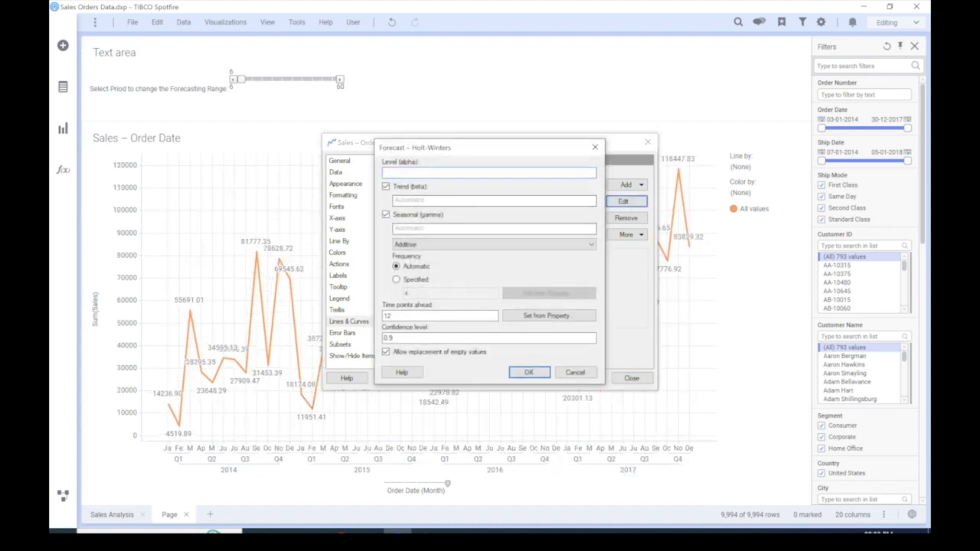
click(444, 316)
drag(392, 315, 376, 322)
click(539, 320)
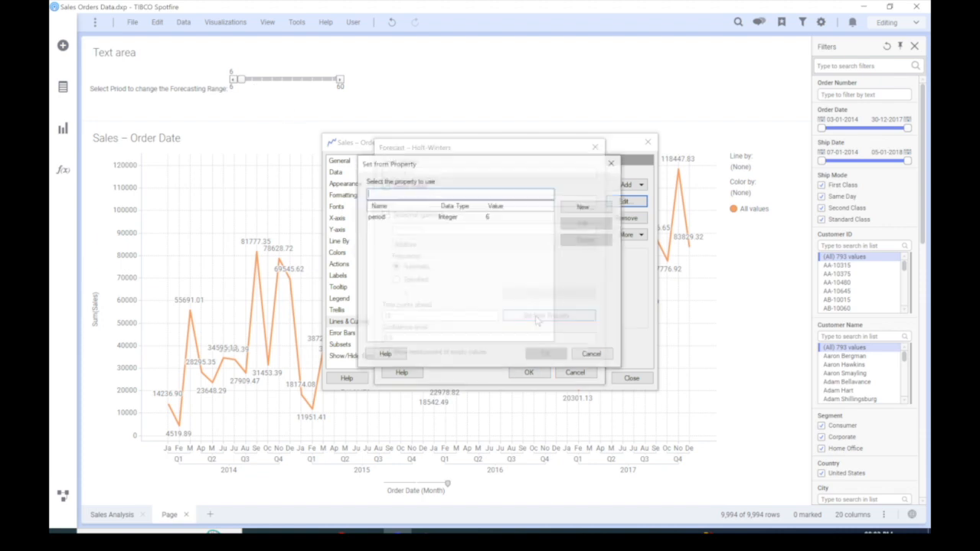
click(379, 220)
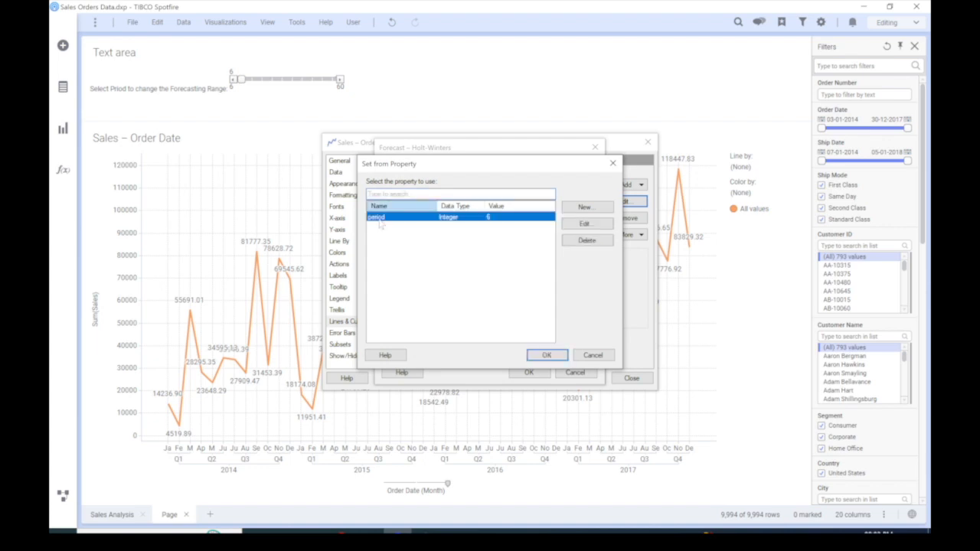
click(546, 354)
click(528, 372)
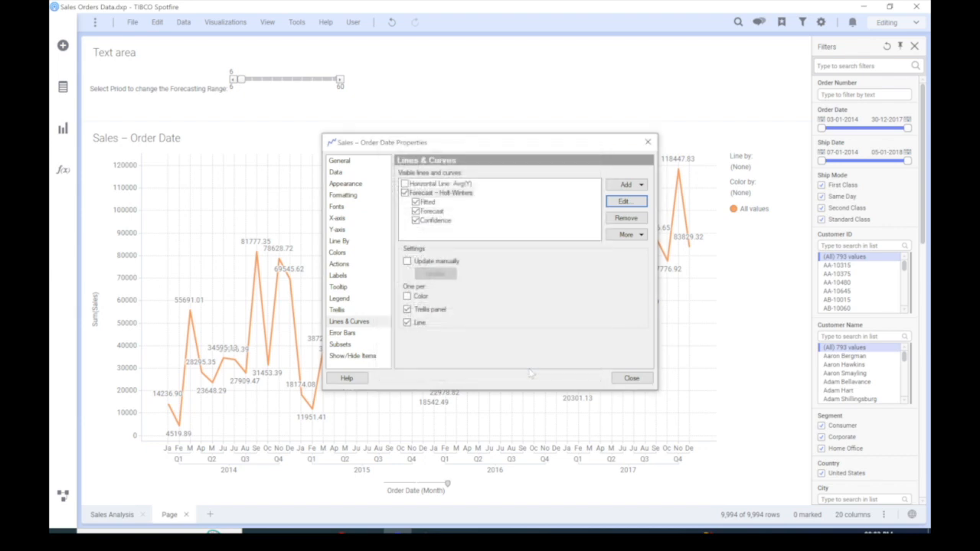
click(631, 377)
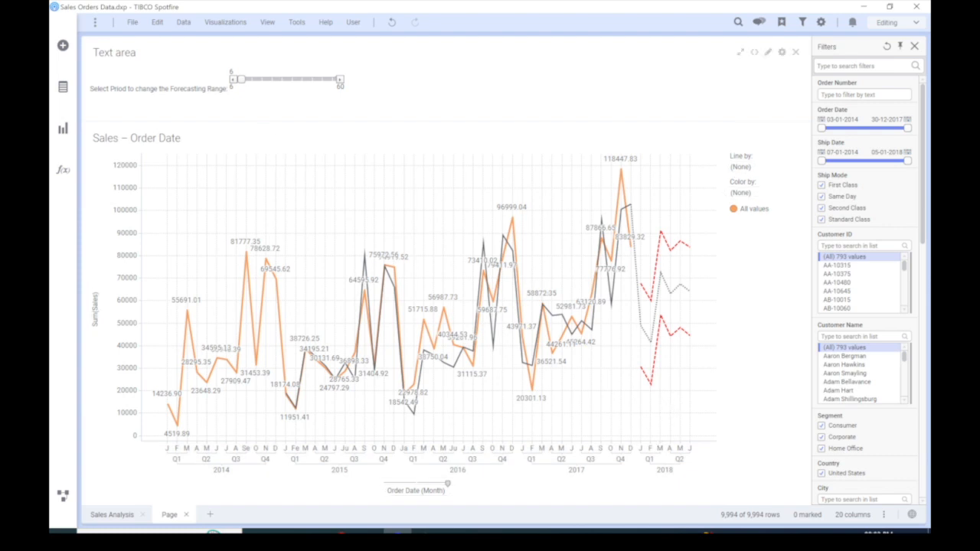
Set the forecasting range slider to 12 to extend the forecast on the sales chart
drag(241, 80, 251, 80)
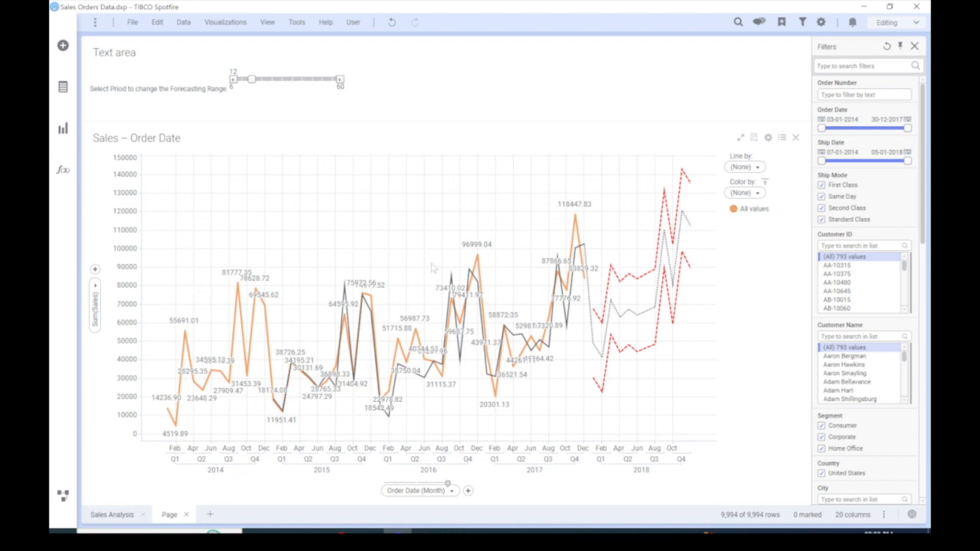
mouse_move(612, 248)
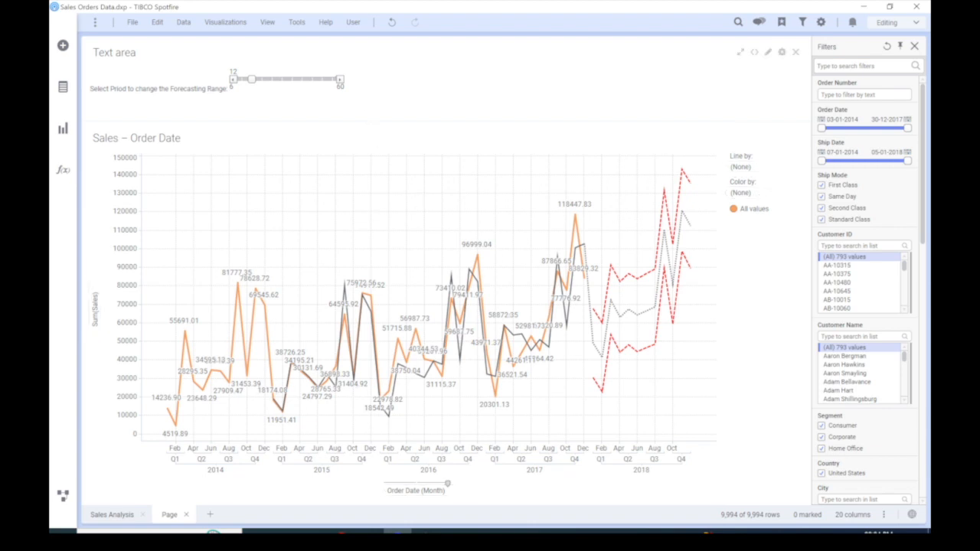
Extend the forecast on the sales chart with the forecasting range slider, setting it to 24, 36 and finally 60
drag(252, 81, 271, 81)
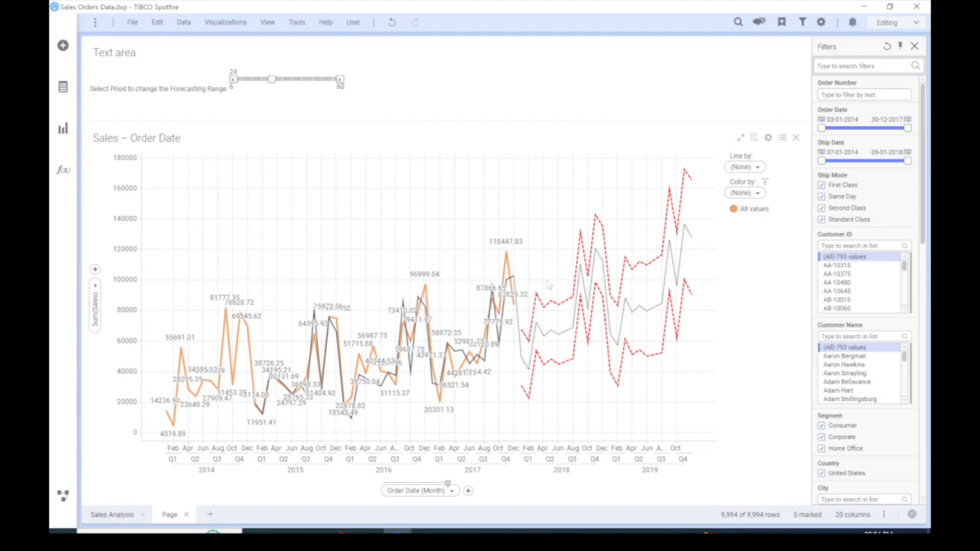
drag(271, 80, 292, 80)
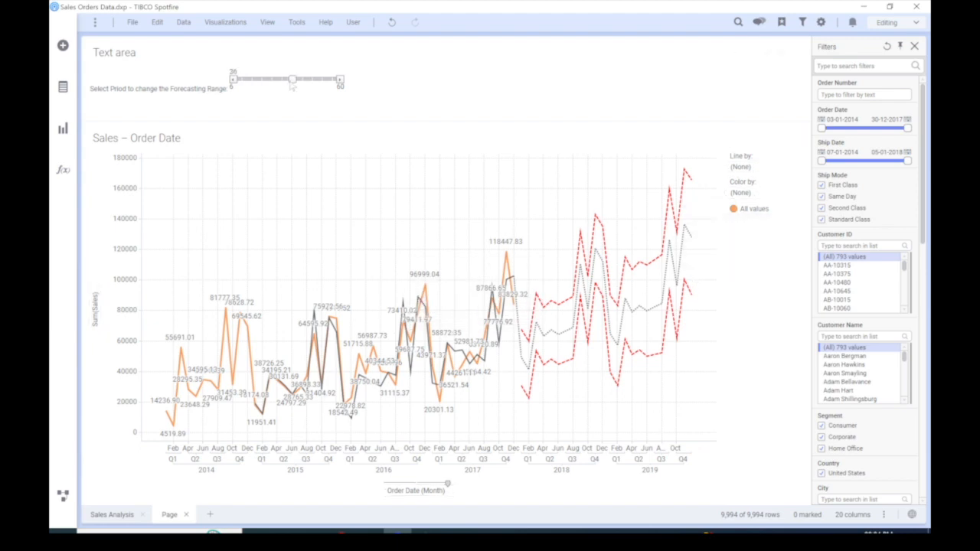
drag(294, 80, 340, 86)
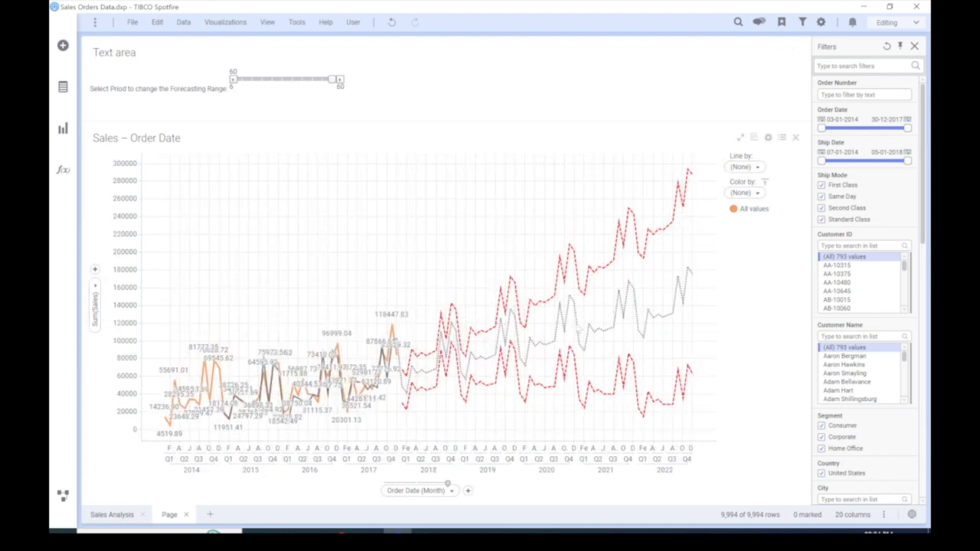
Rename the line chart's title as "Sales forecasting" and save the analysis
double_click(178, 137)
text(Sales forecasting)
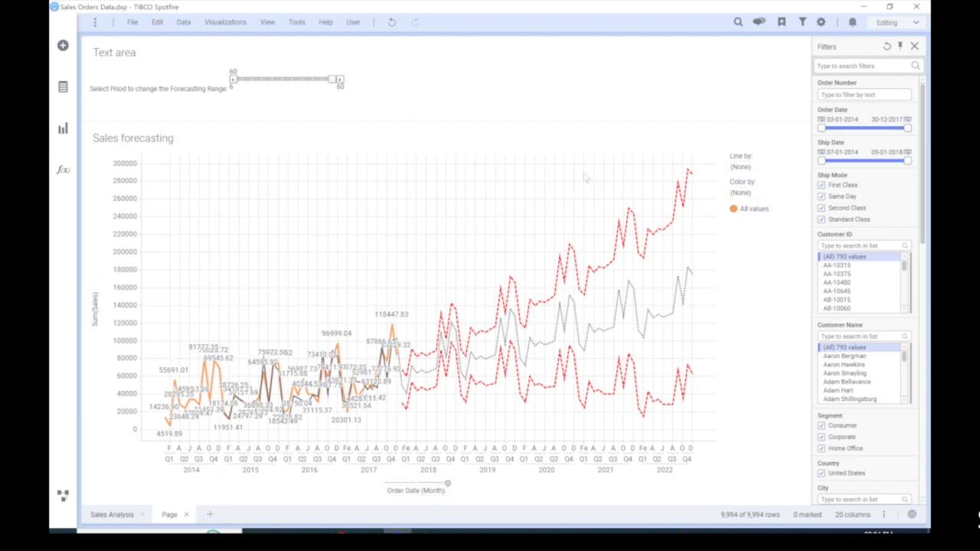
key(ctrl+s)
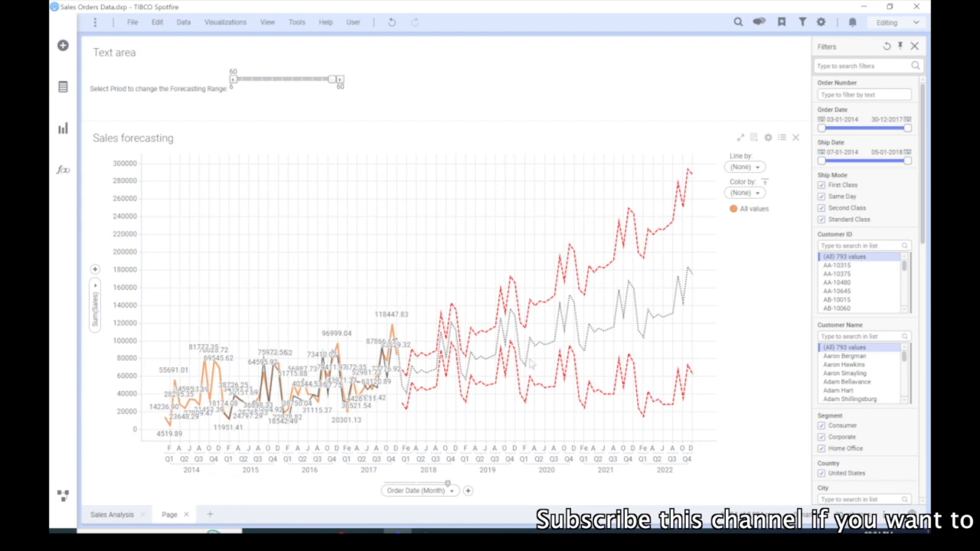
Set the forecasting range slider to its minimum of 6
drag(331, 80, 237, 79)
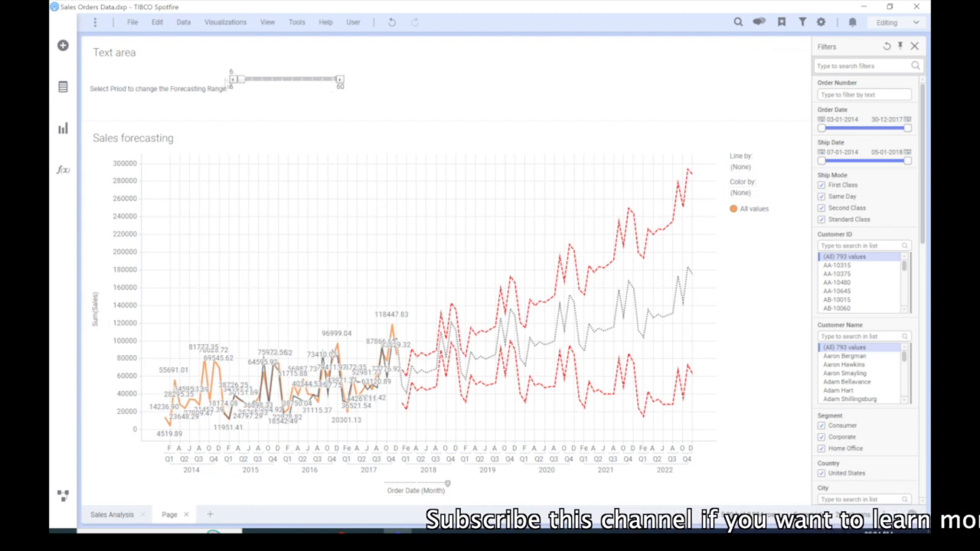